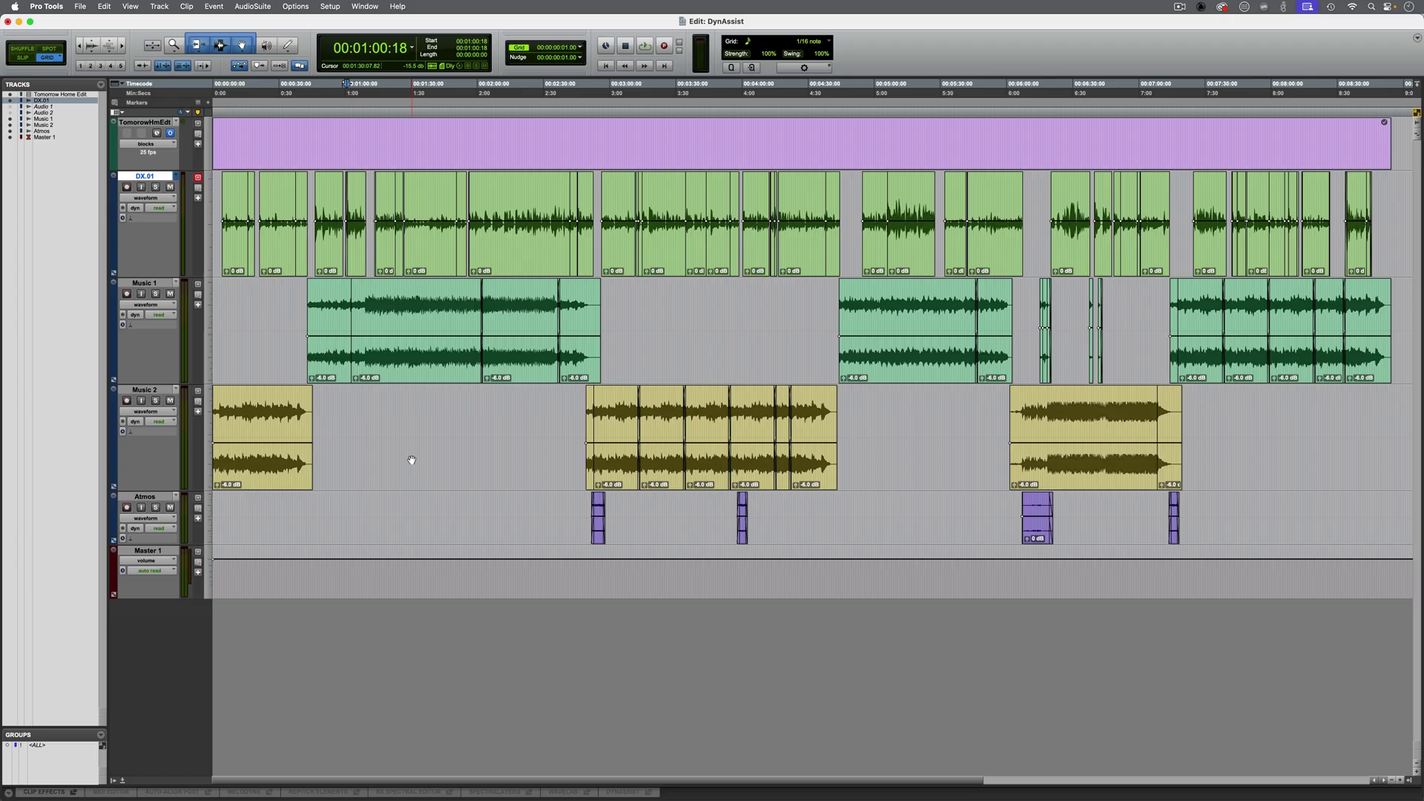
- Zoom into the first two minutes and play the dialogue against picture
key("super+bracketright")
key("super+bracketright")
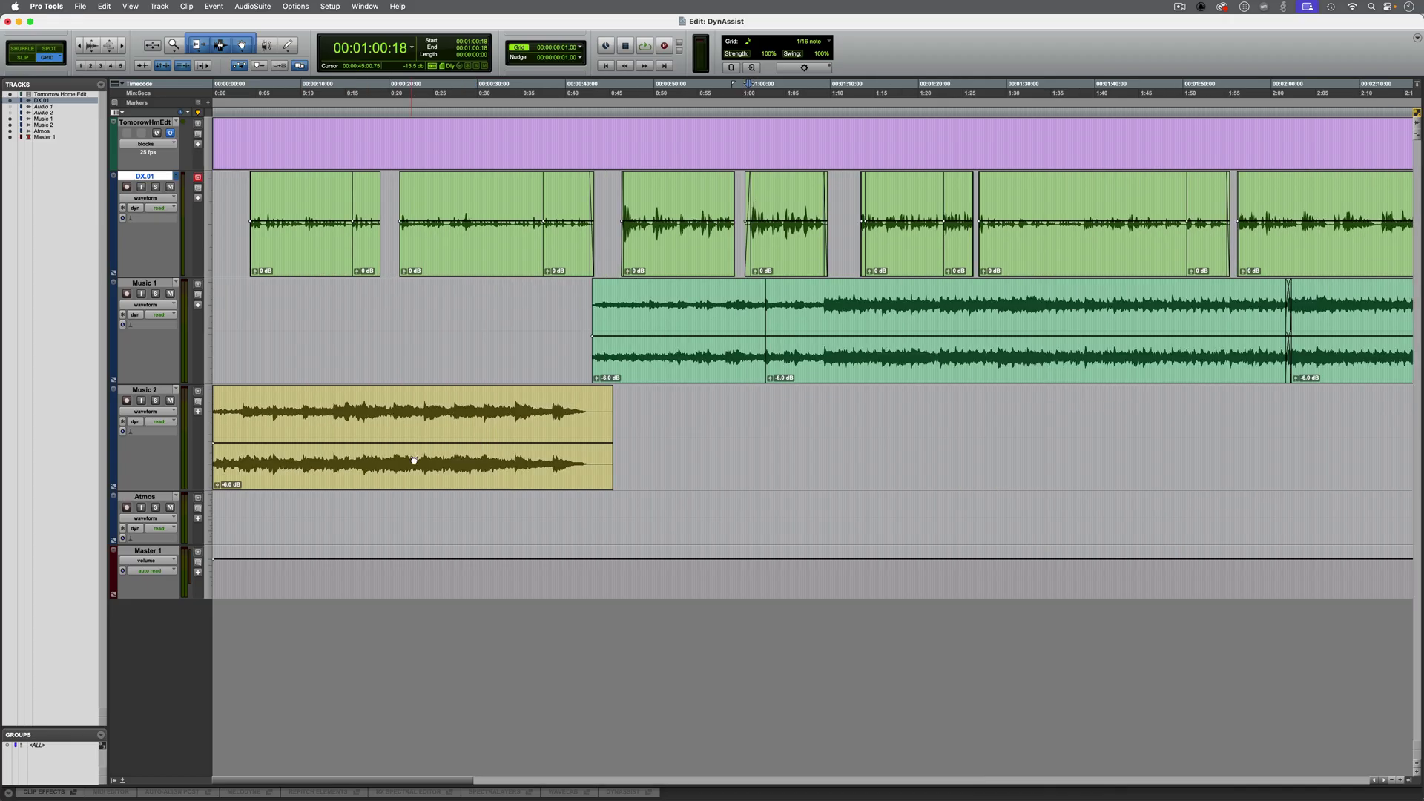
key("super+9")
key("space")
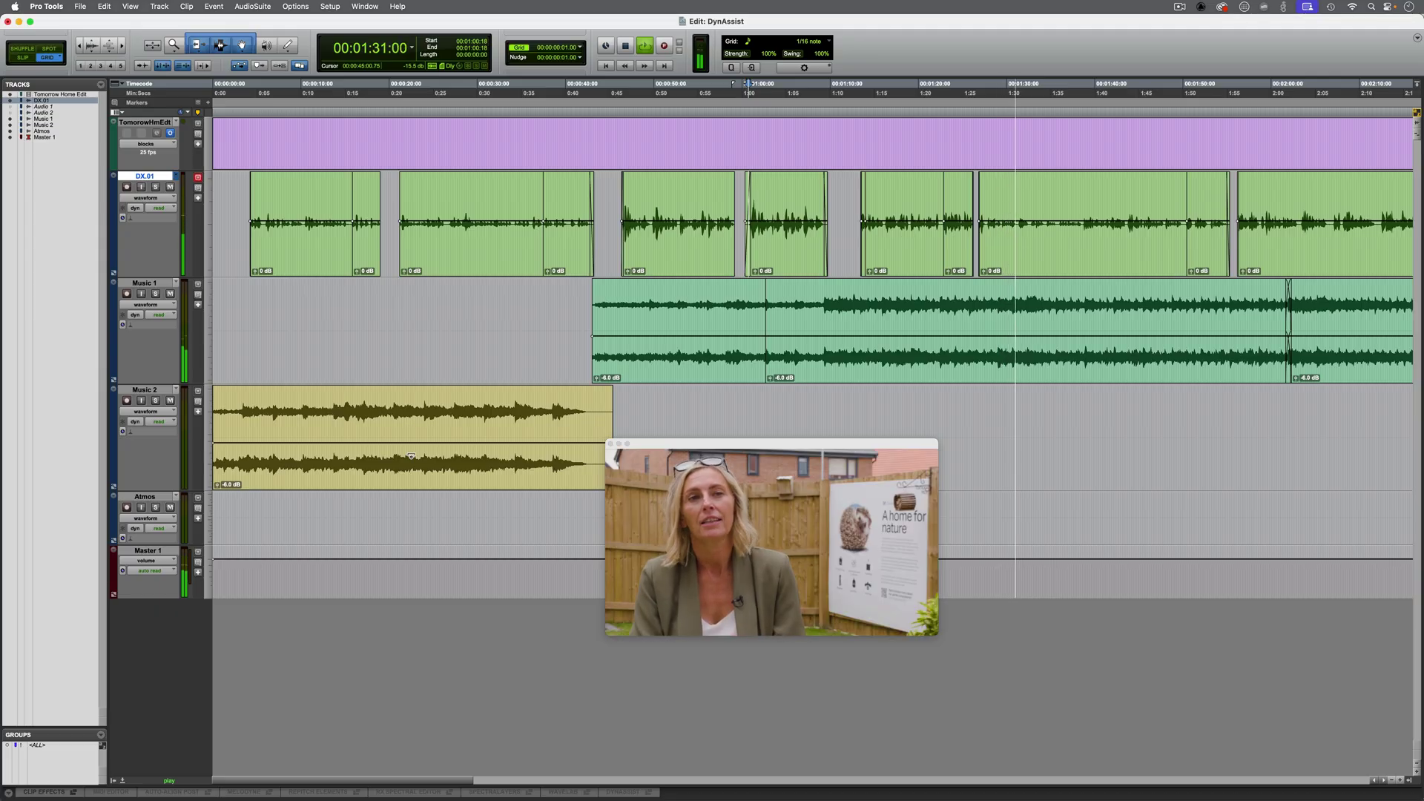
key("space")
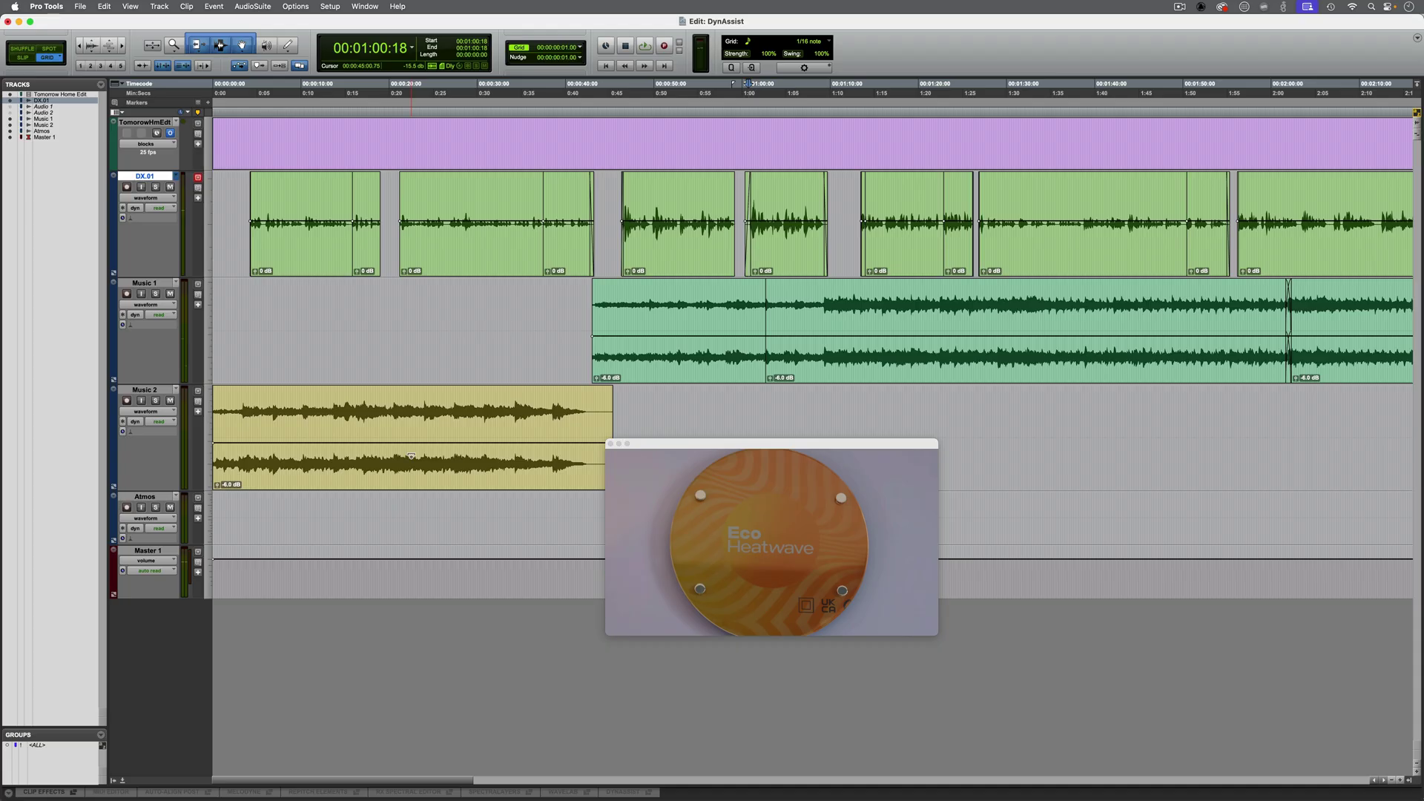
- Close the picture, zoom out to the whole session, and load DynAssist onto DX.01's Elastic Audio slot
key("super+9")
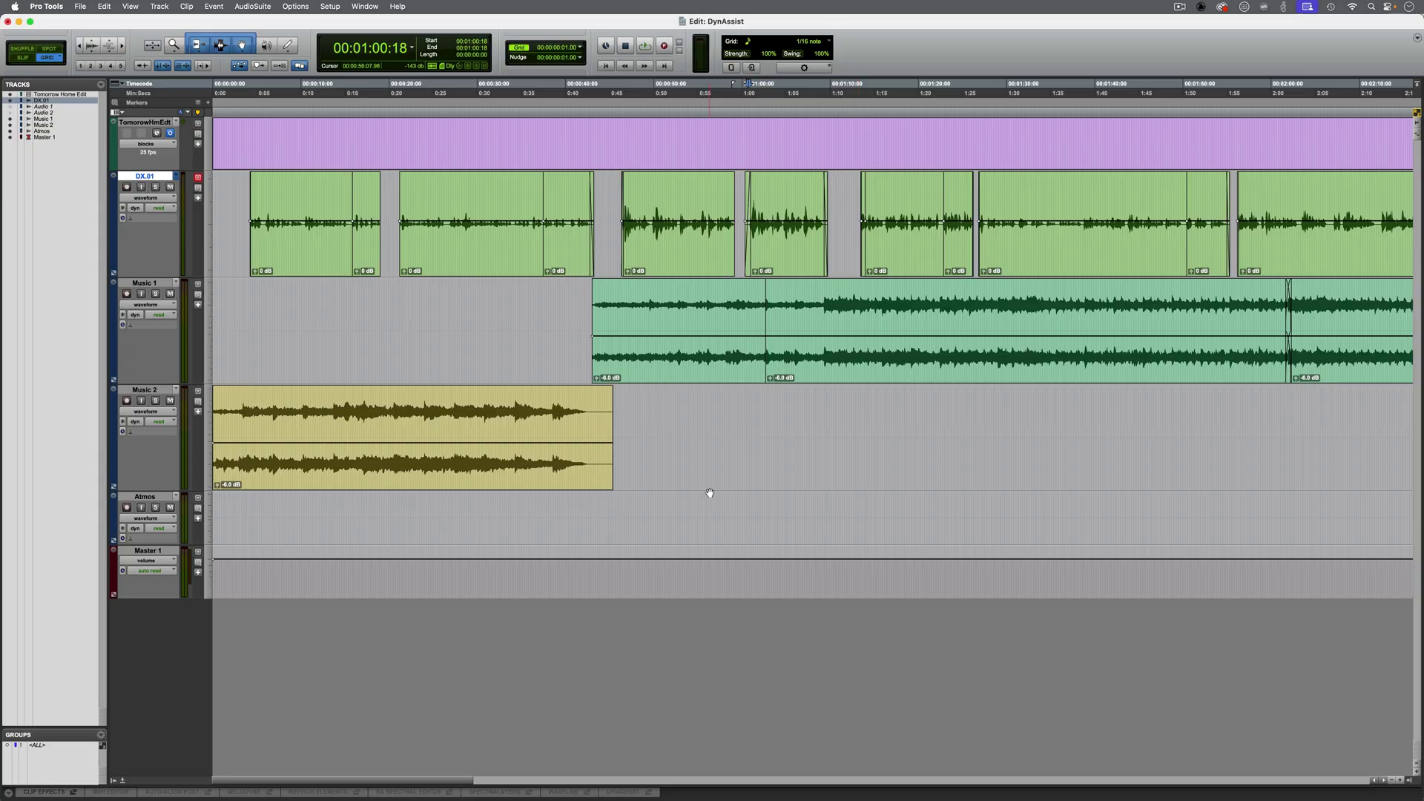
key("super+bracketleft")
key("super+bracketleft")
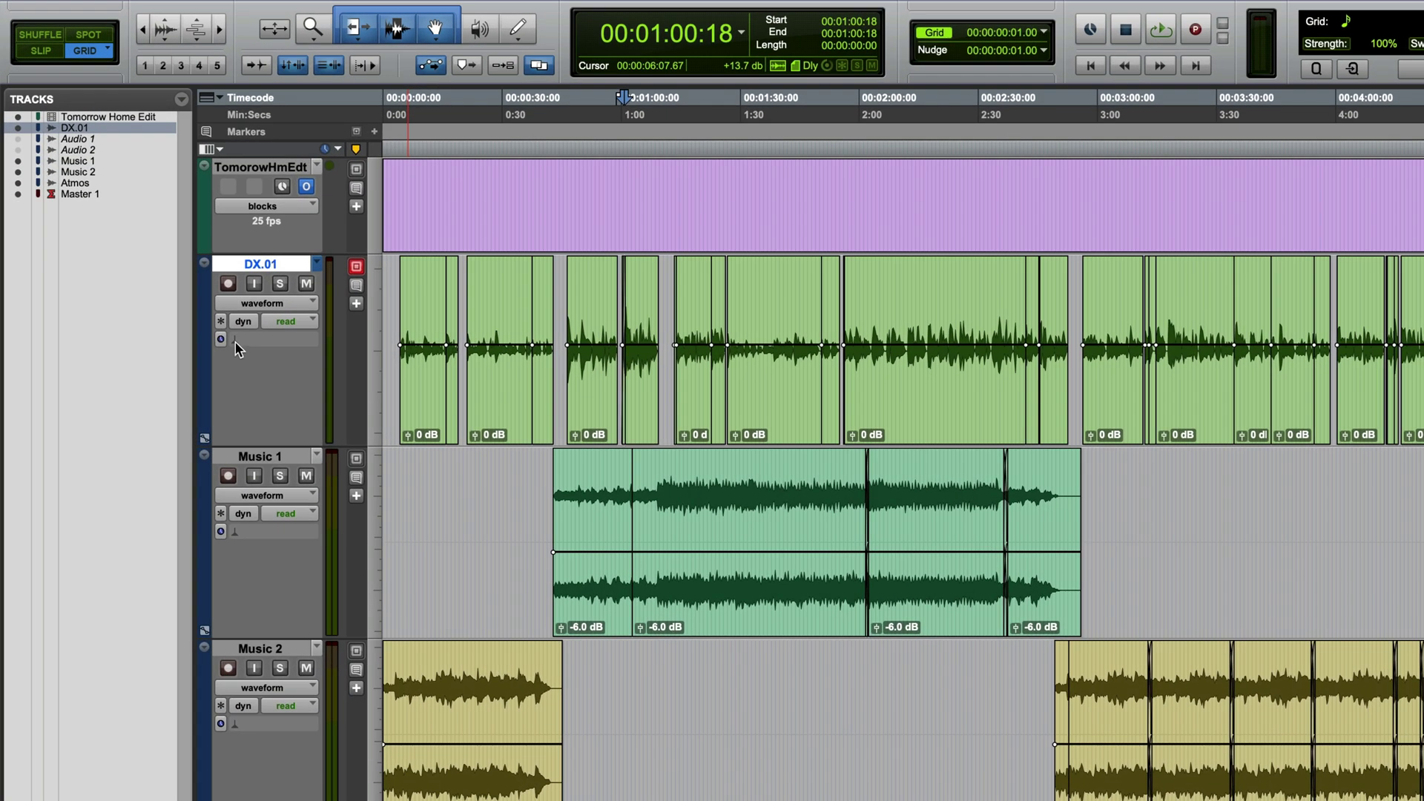
left_click(132, 221)
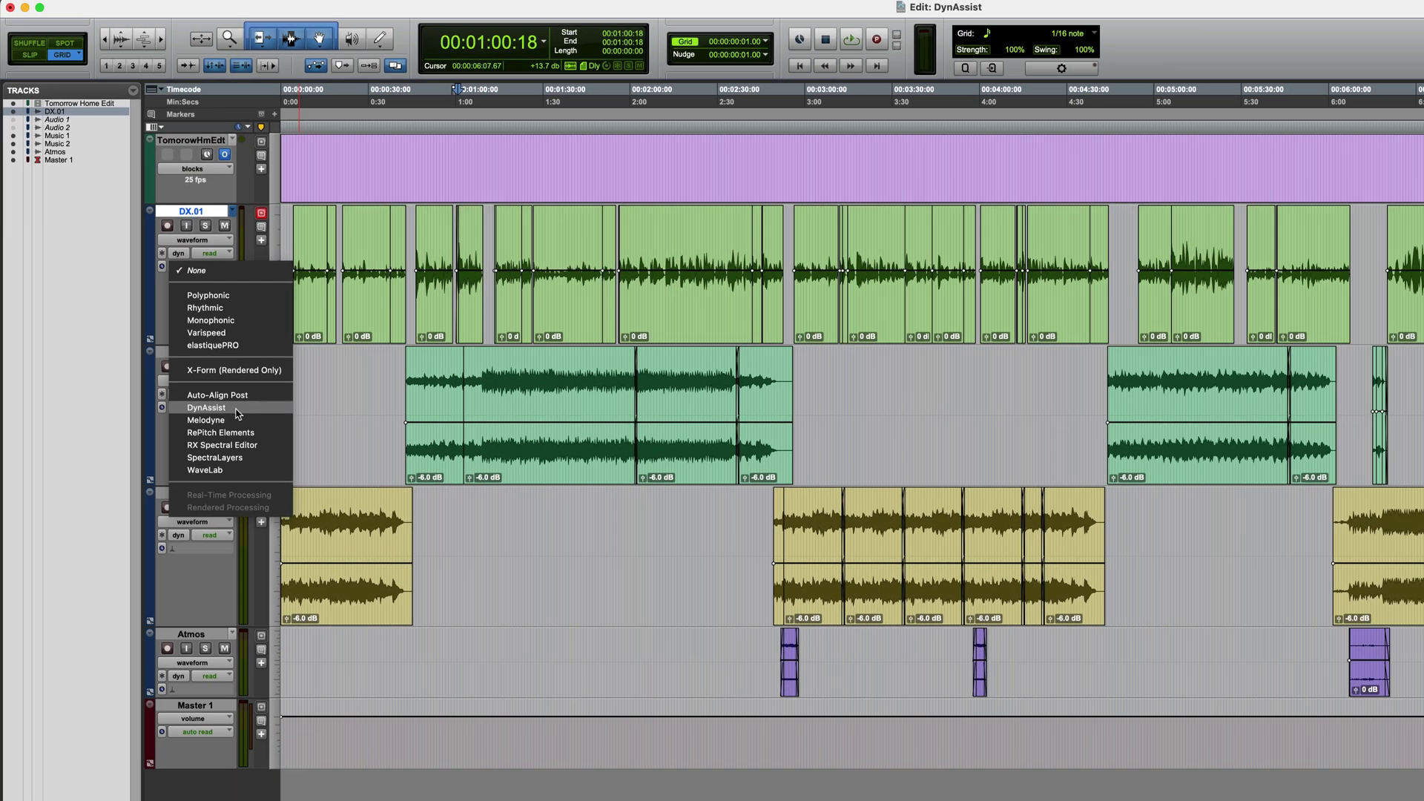
left_click(322, 534)
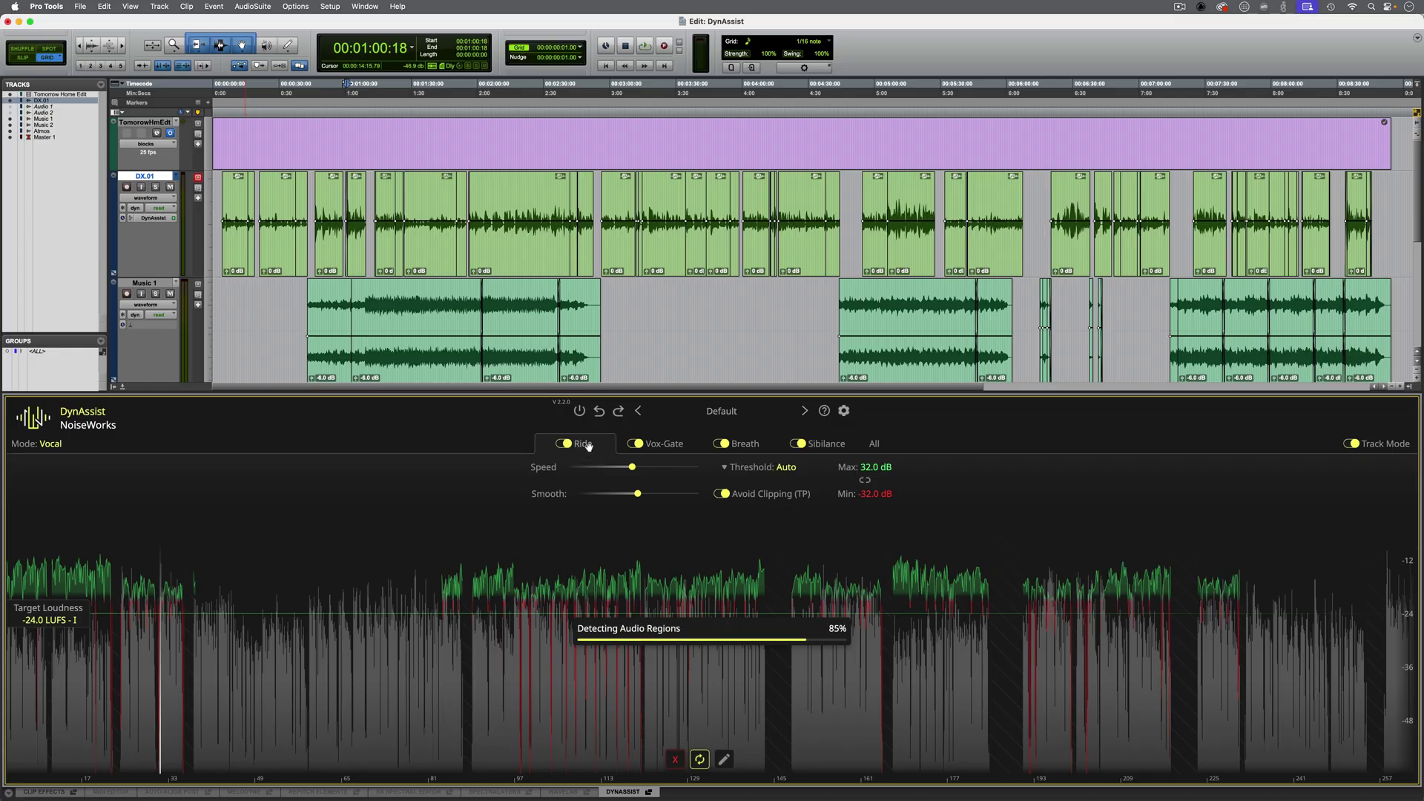
- Review the Vox-Gate, Breath and Sibilance tabs, disable Breath and Sibilance, and show Ride settings
left_click(675, 445)
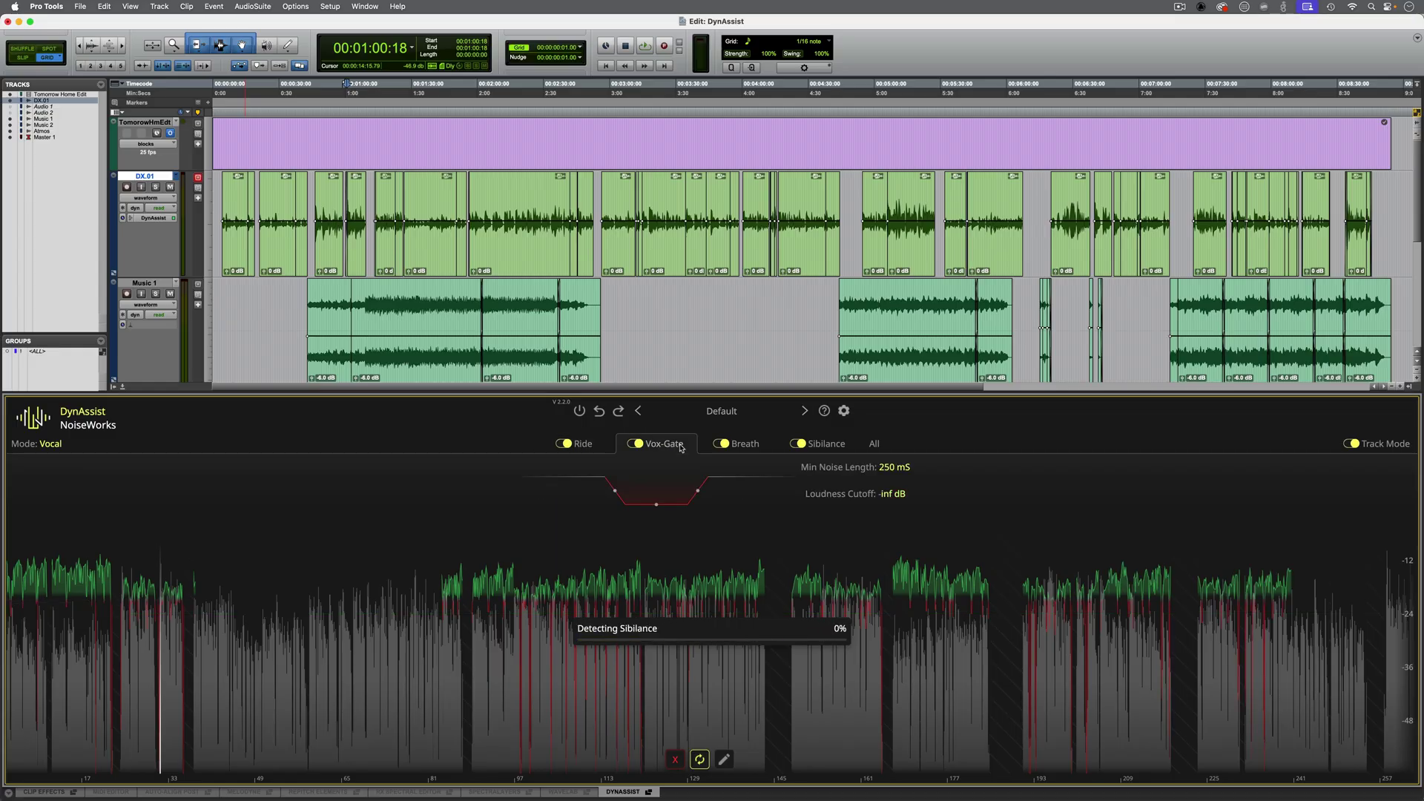
left_click(749, 446)
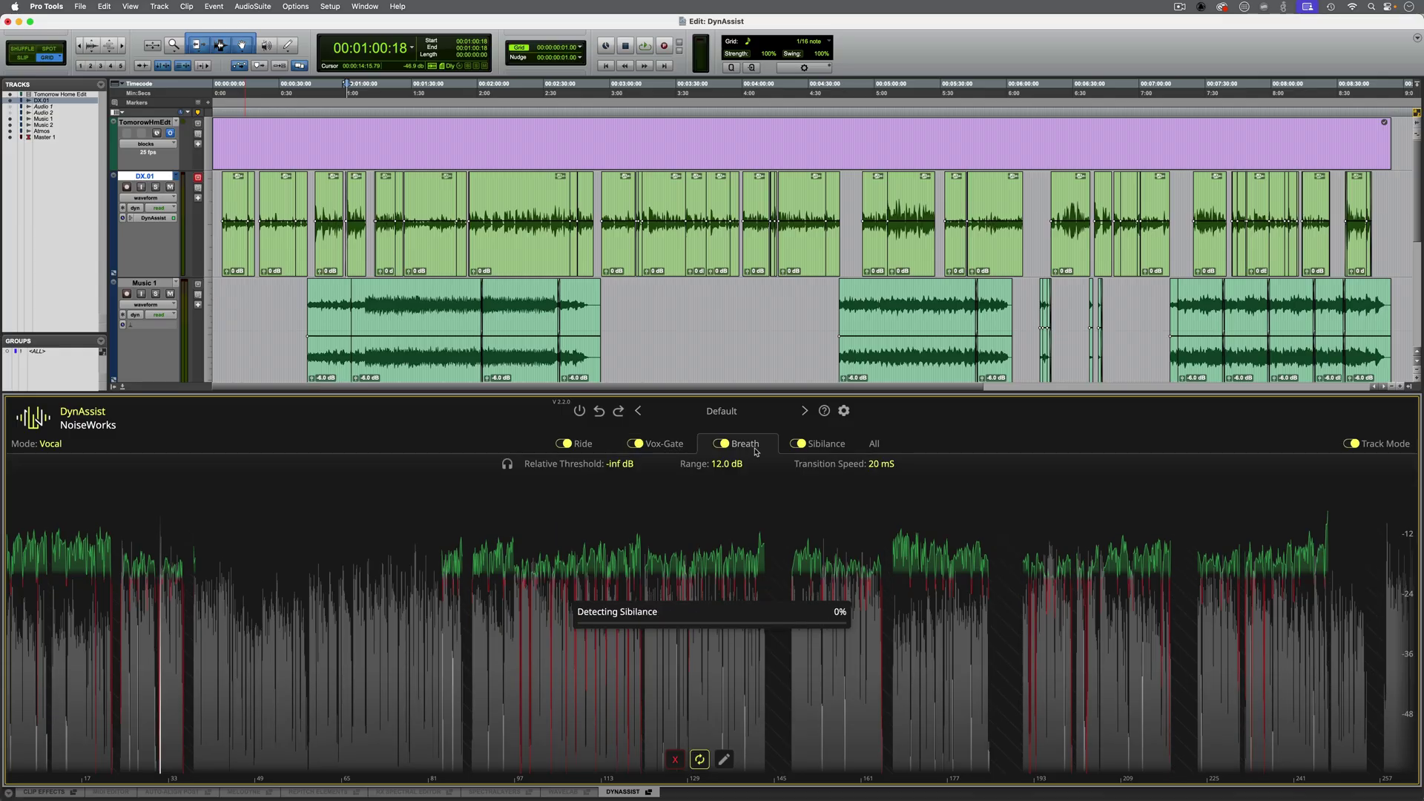
left_click(826, 445)
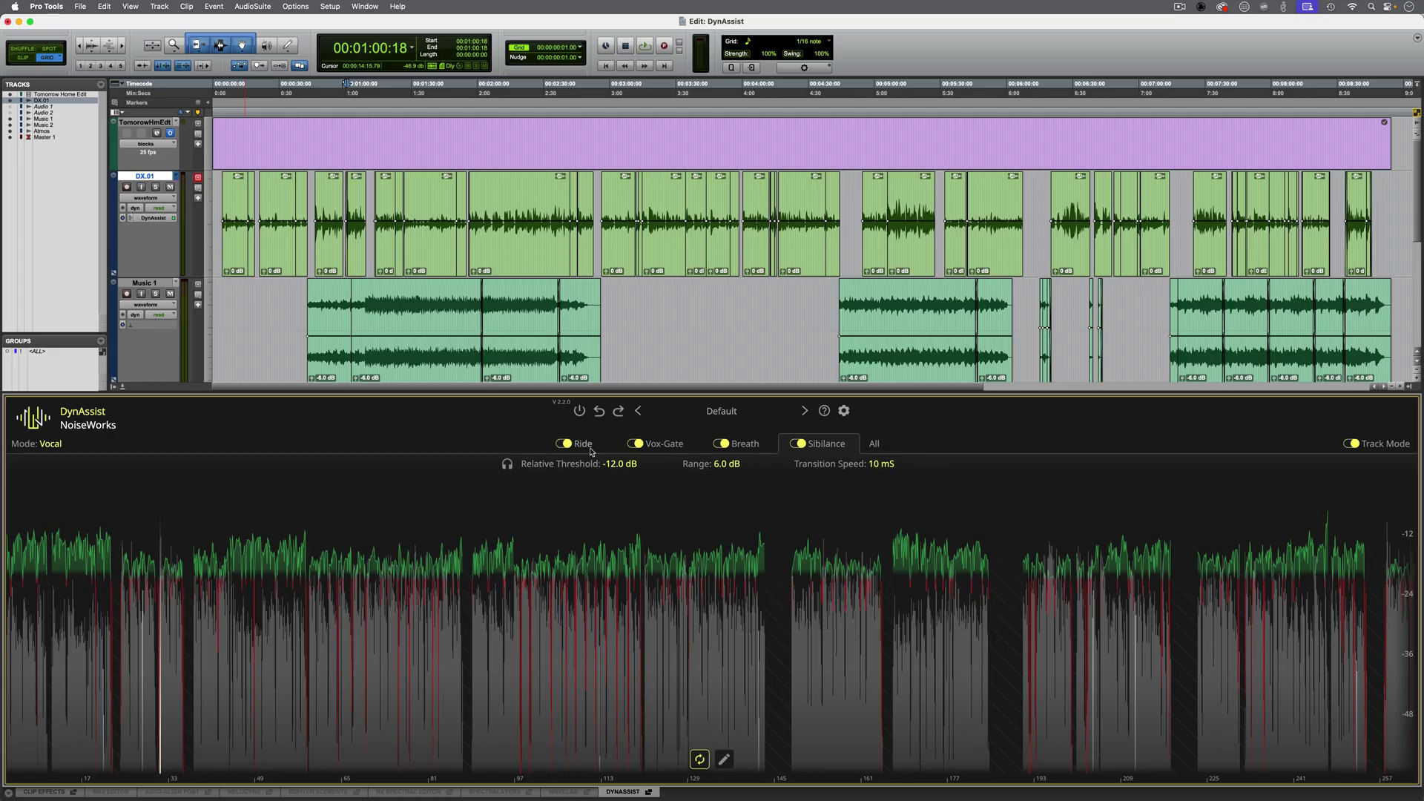
left_click(722, 443)
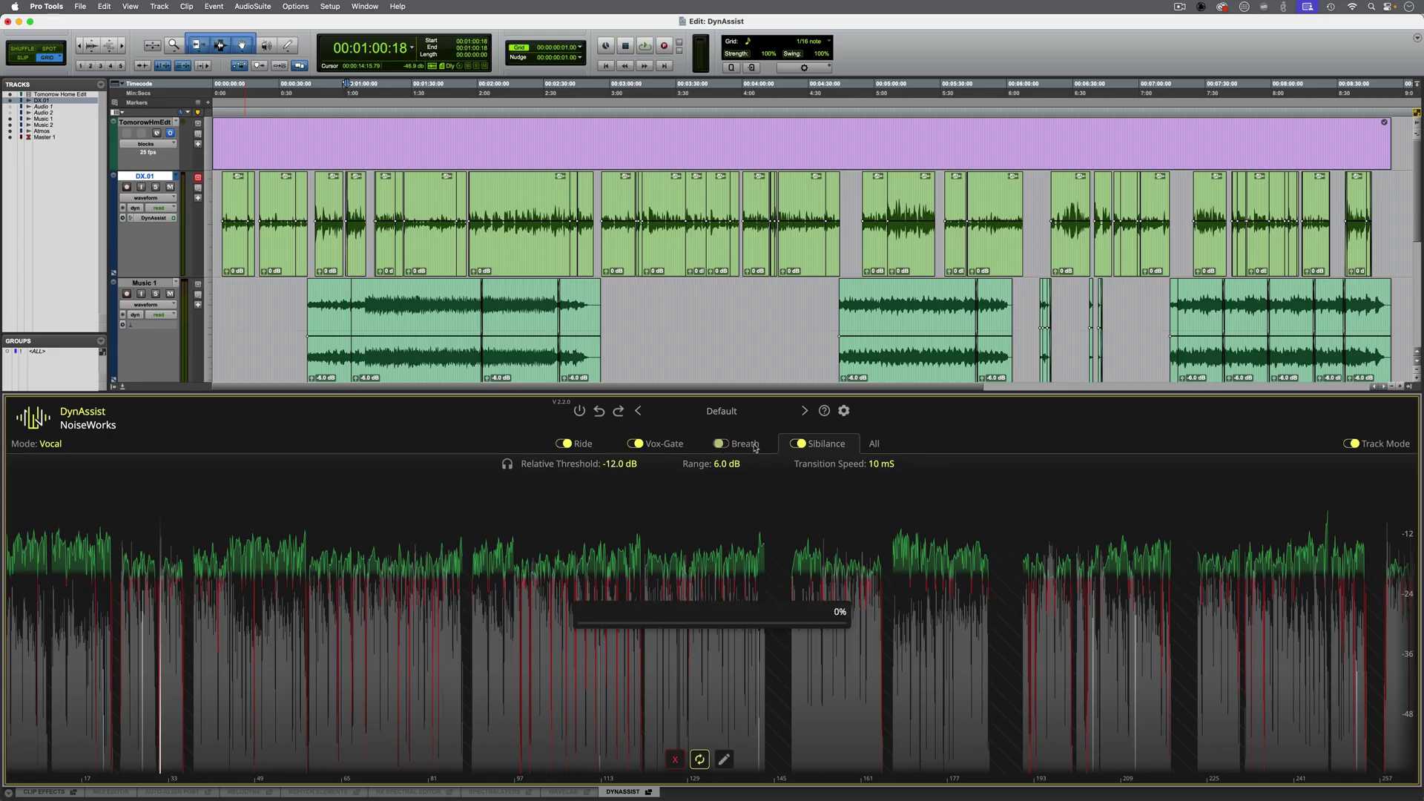
left_click(797, 444)
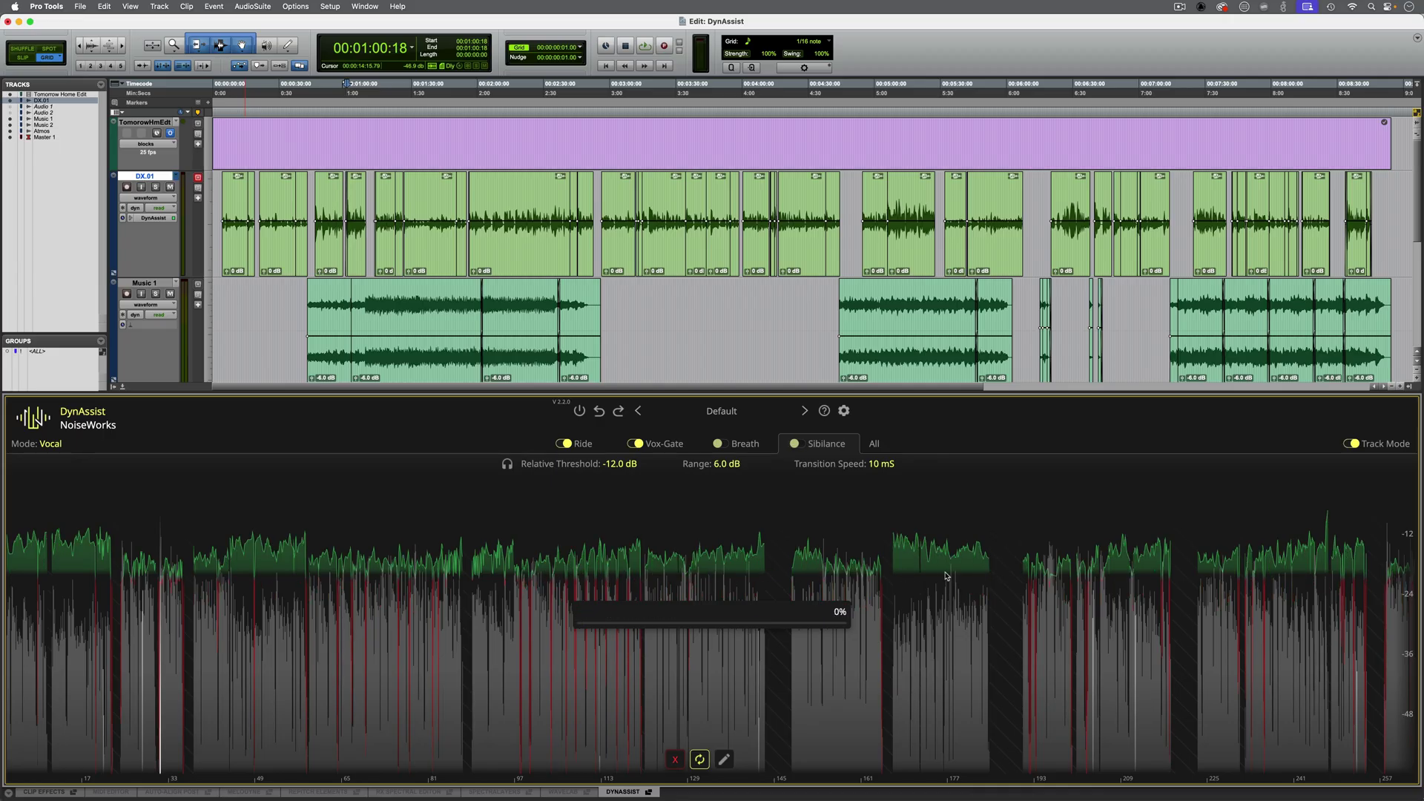
left_click(583, 443)
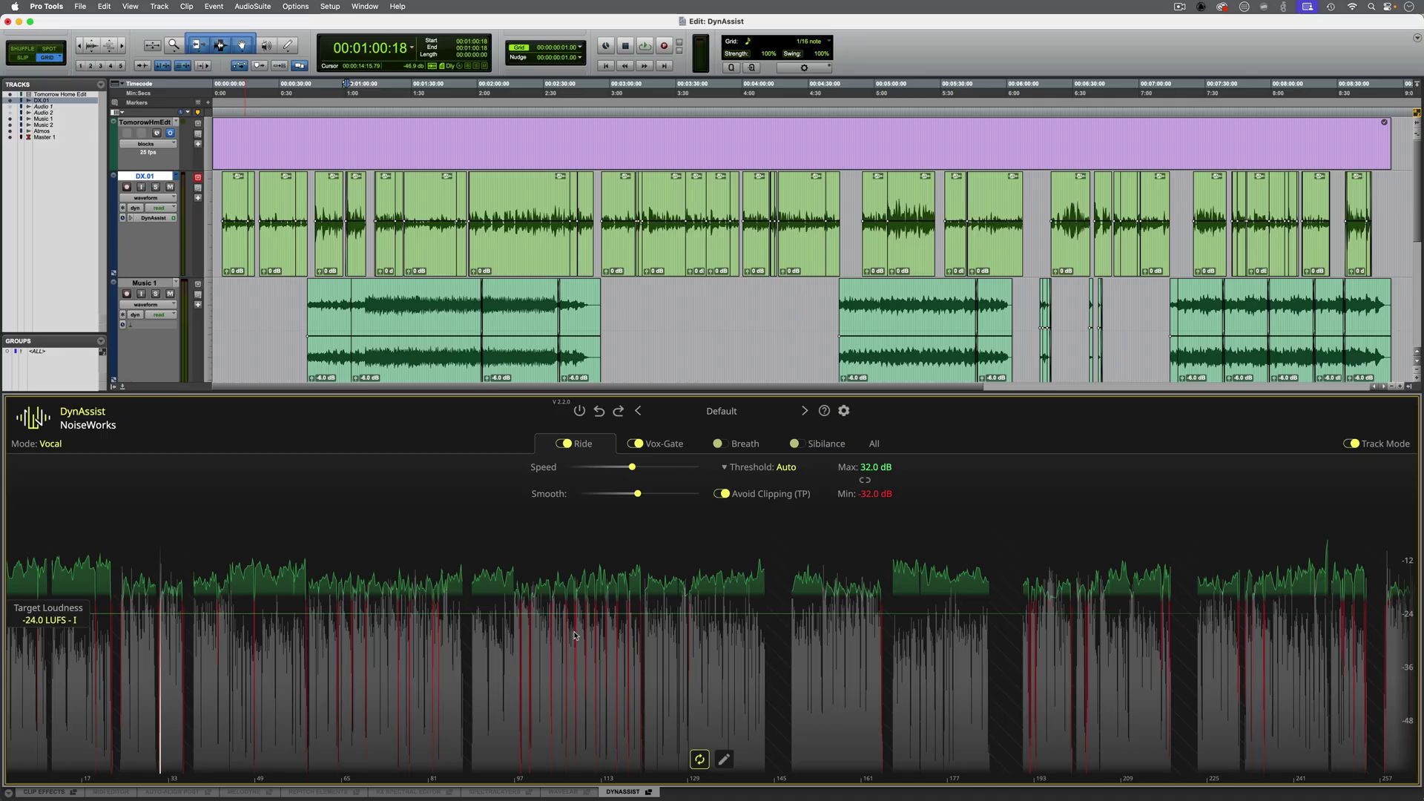
- Switch off DynAssist's Vox-Gate and zoom into the ride graph
left_click(635, 444)
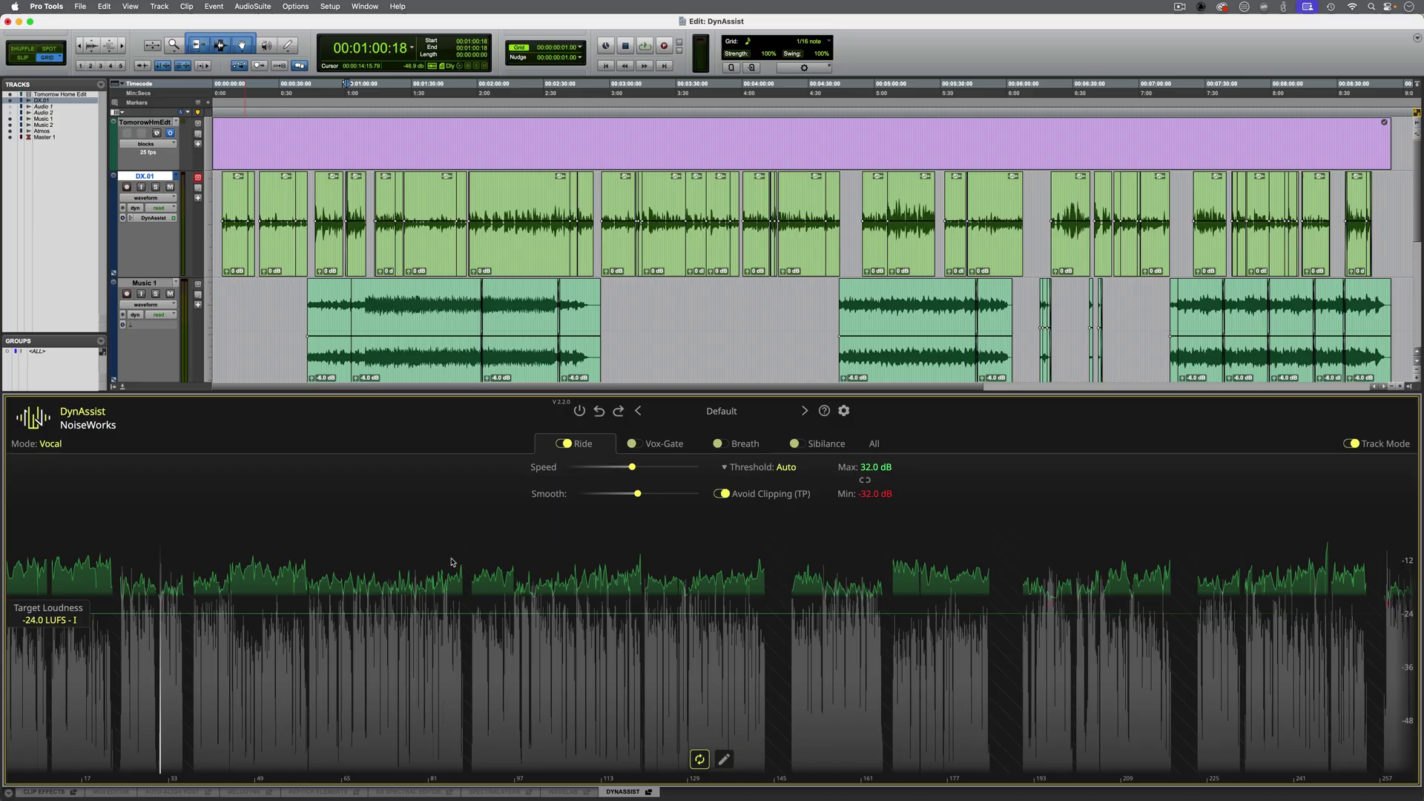
scroll(372, 598, "up", 5)
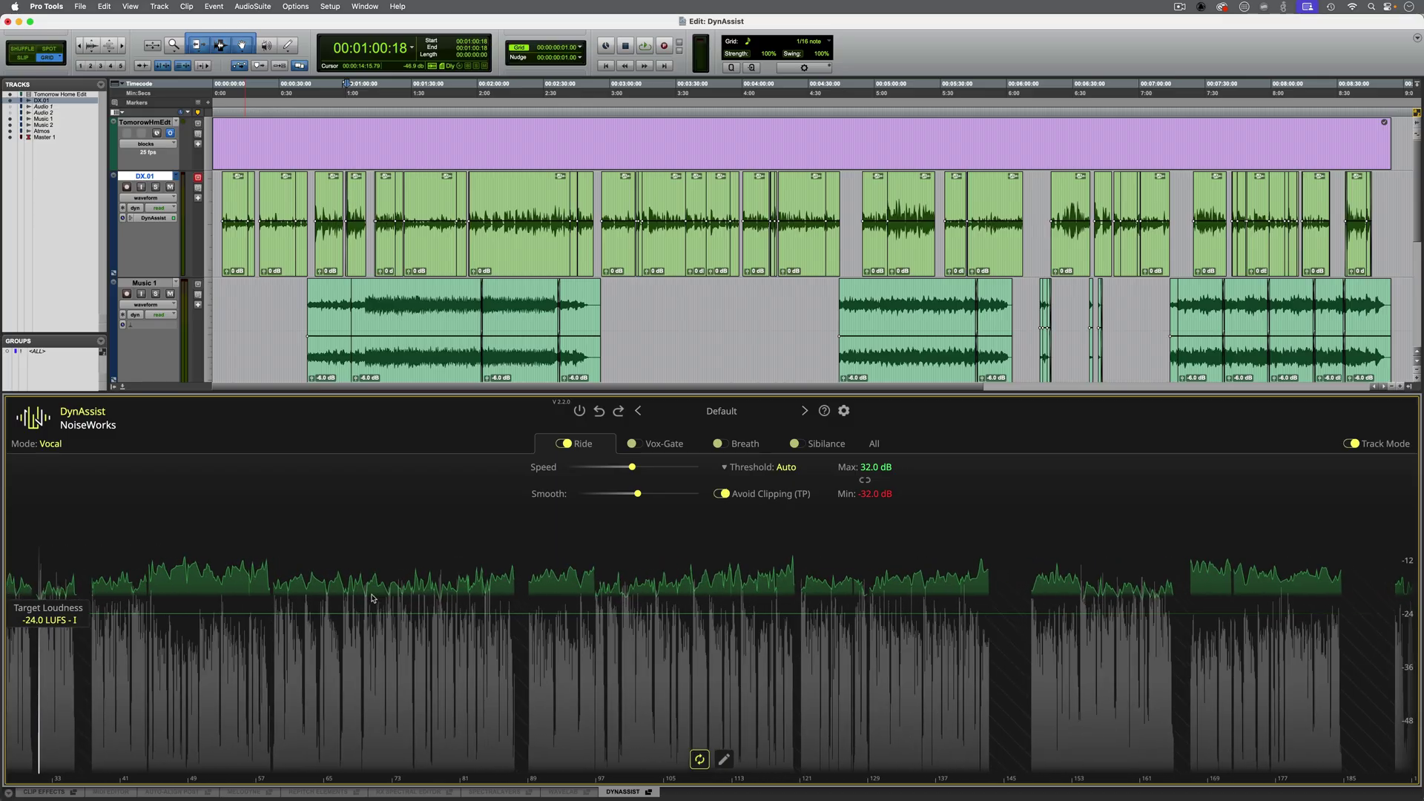
scroll(372, 598, "up", 3)
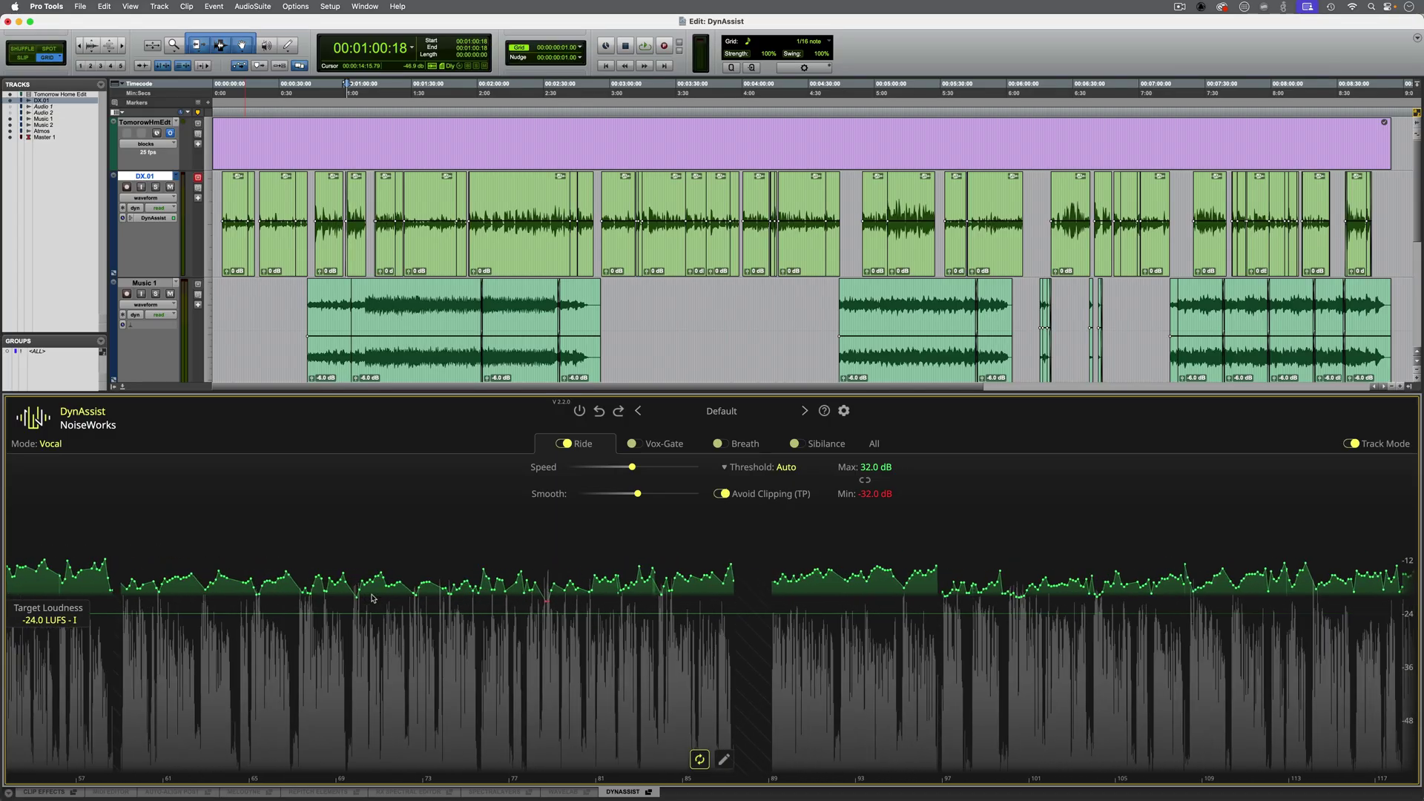
scroll(372, 597, "up", 2)
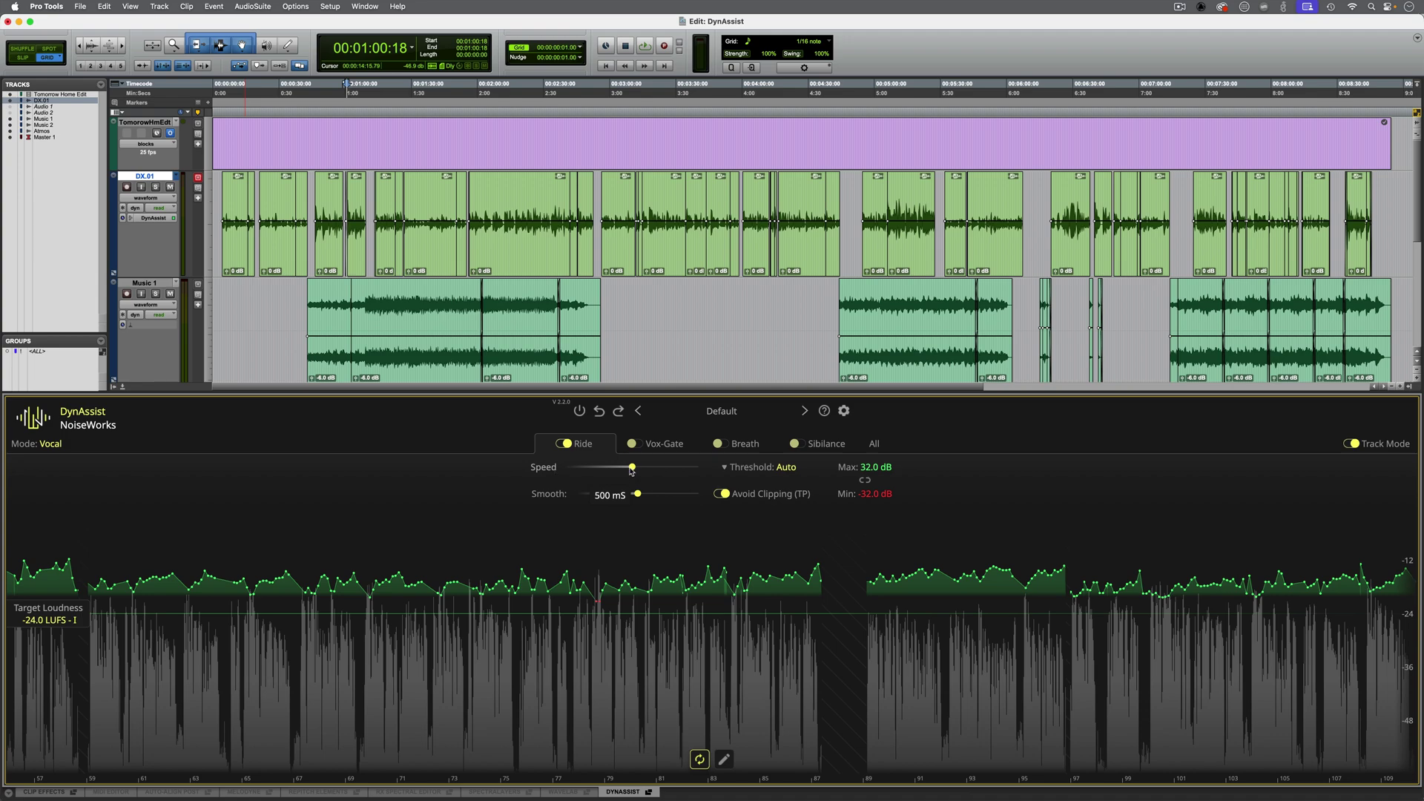
- Tune the Ride speed slower, faster, then slightly back, leaving Smooth at 50%
left_click_drag(622, 469, 603, 469)
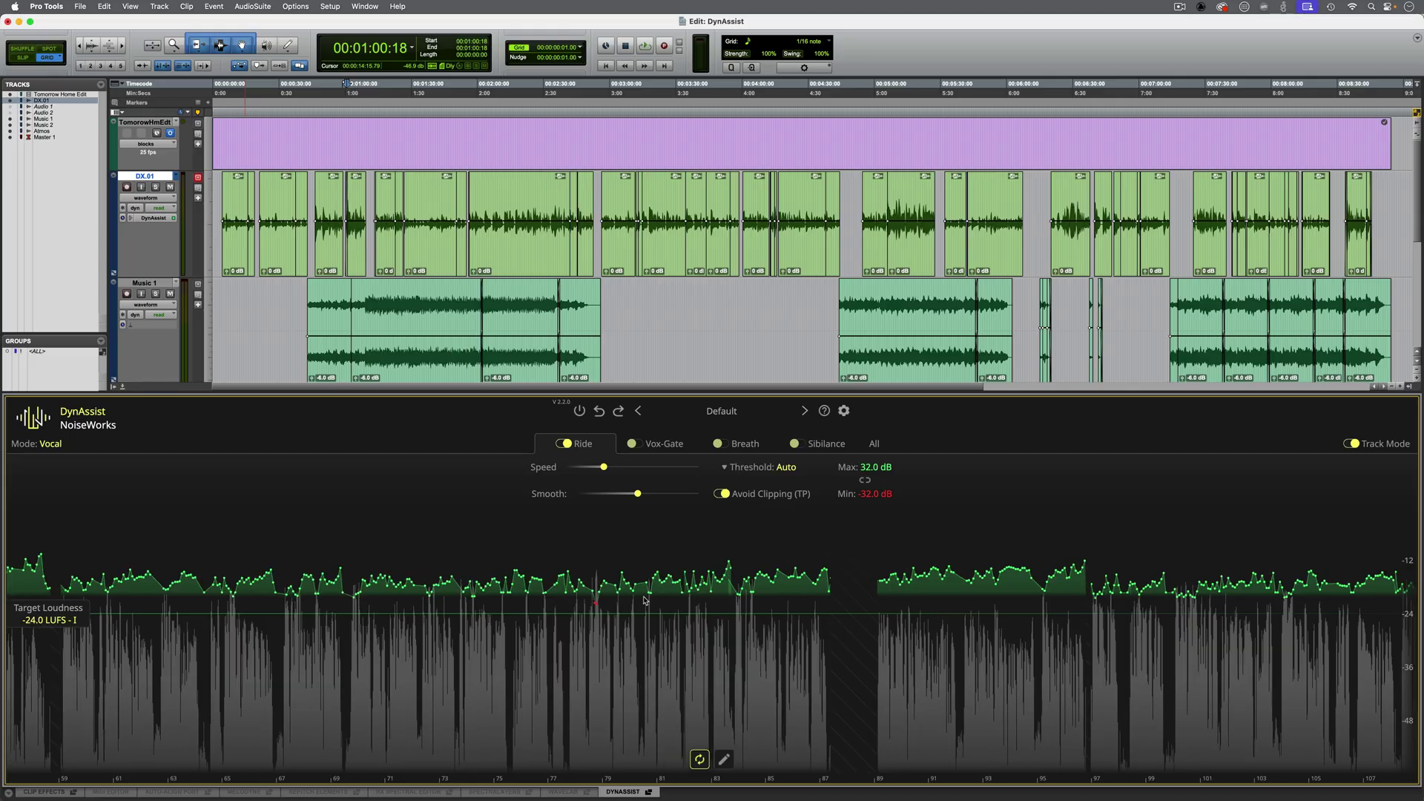
scroll(644, 601, "right", 5)
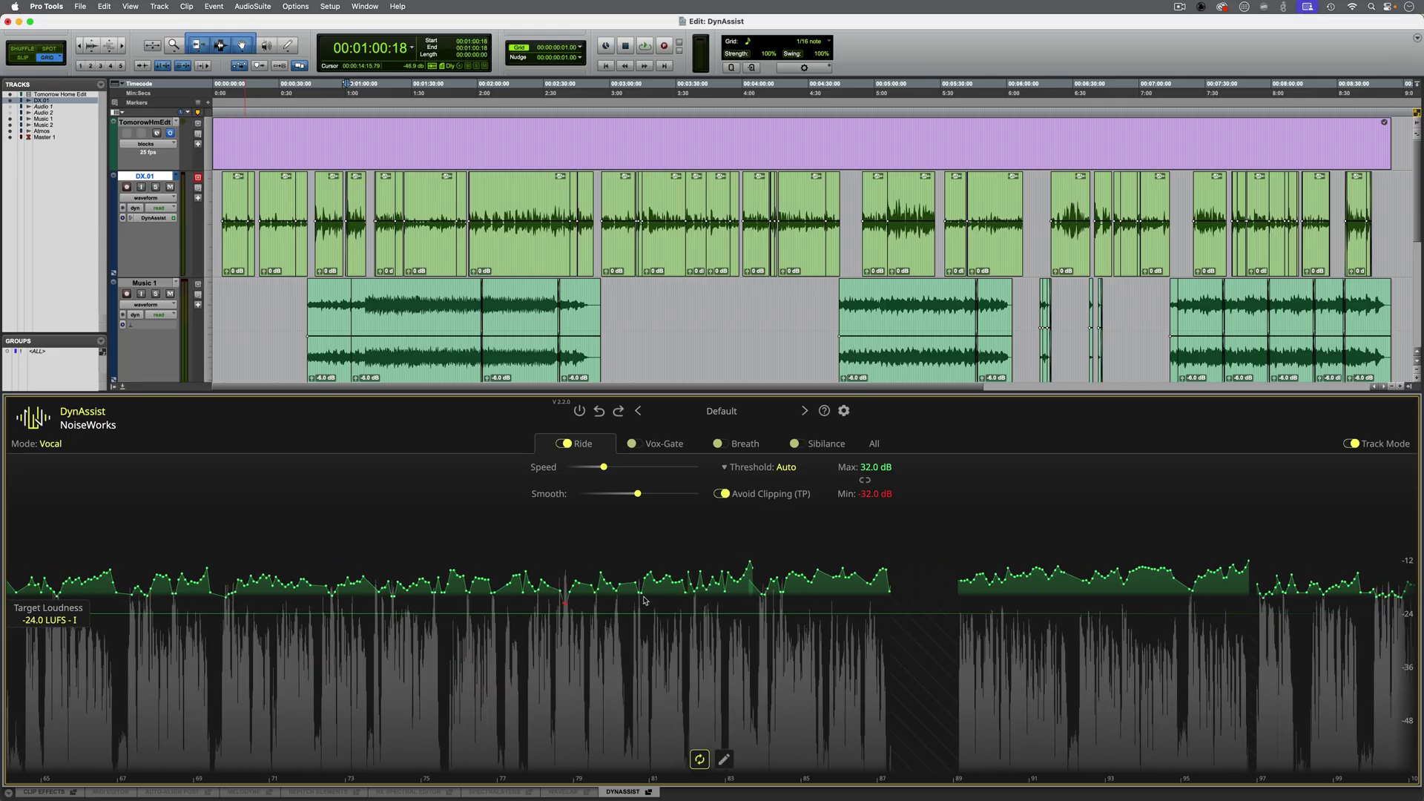
mouse_move(607, 475)
left_click_drag(615, 470, 642, 468)
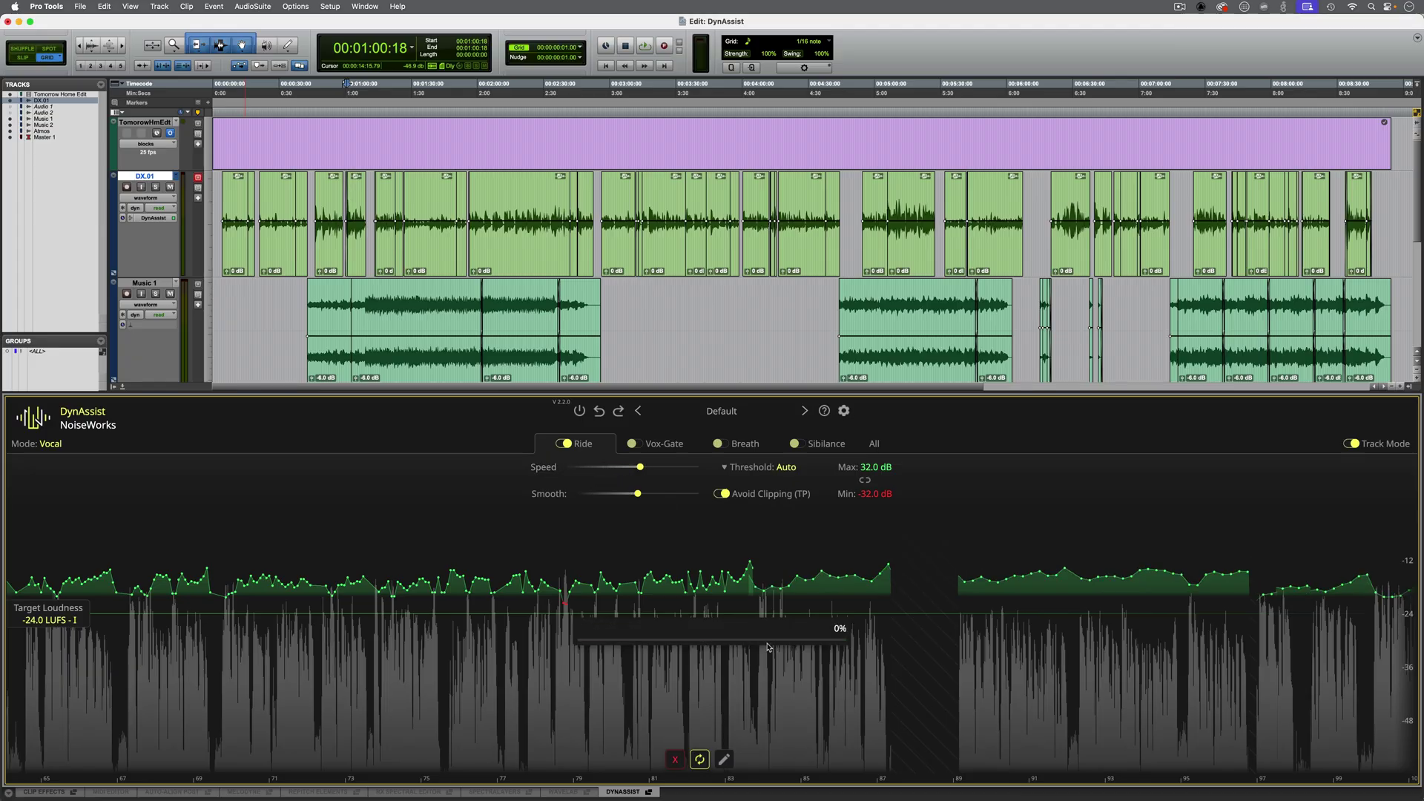
left_click_drag(641, 468, 632, 467)
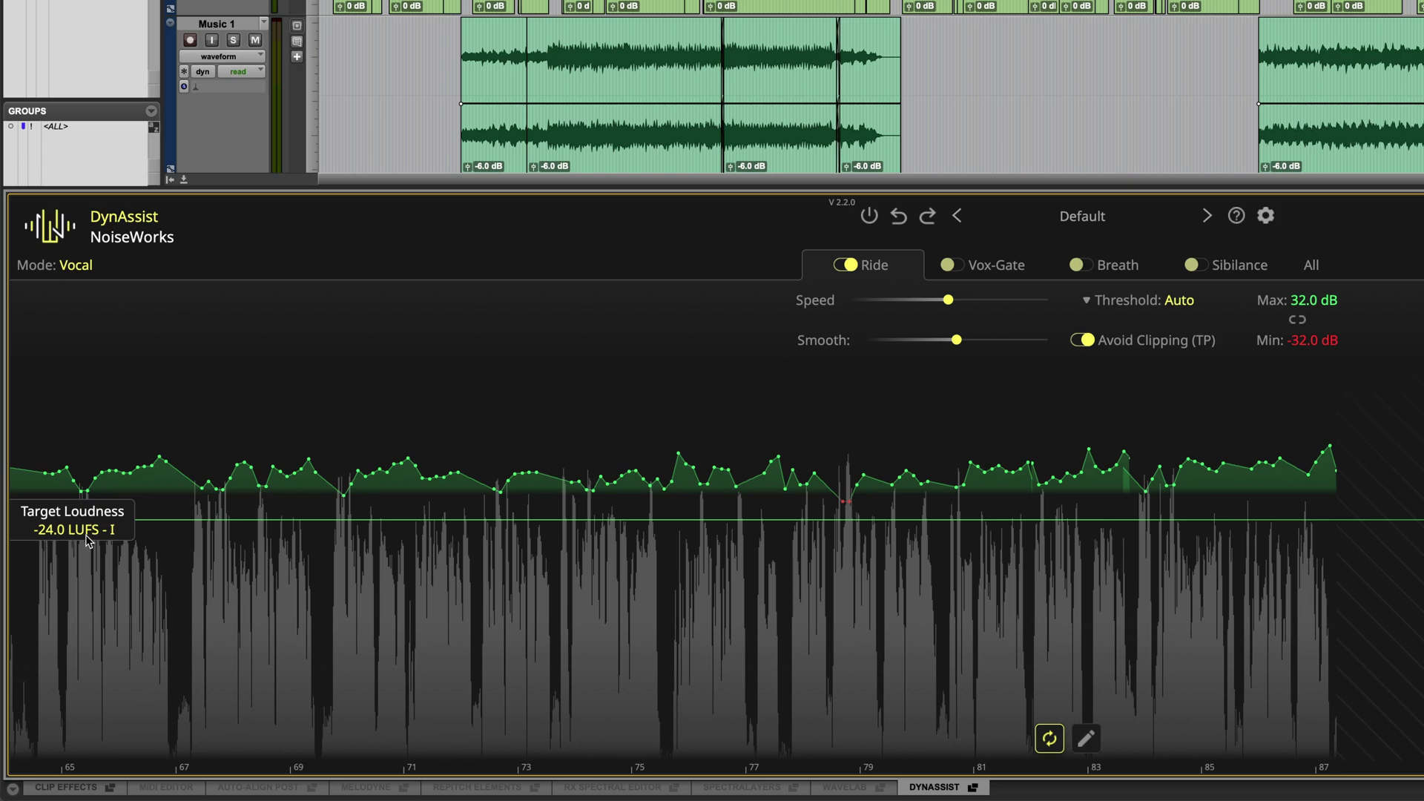
- Raise DynAssist's target loudness from -24.0 through -23.5 to -23.0 LUFS-I and zoom the graph out
mouse_move(88, 539)
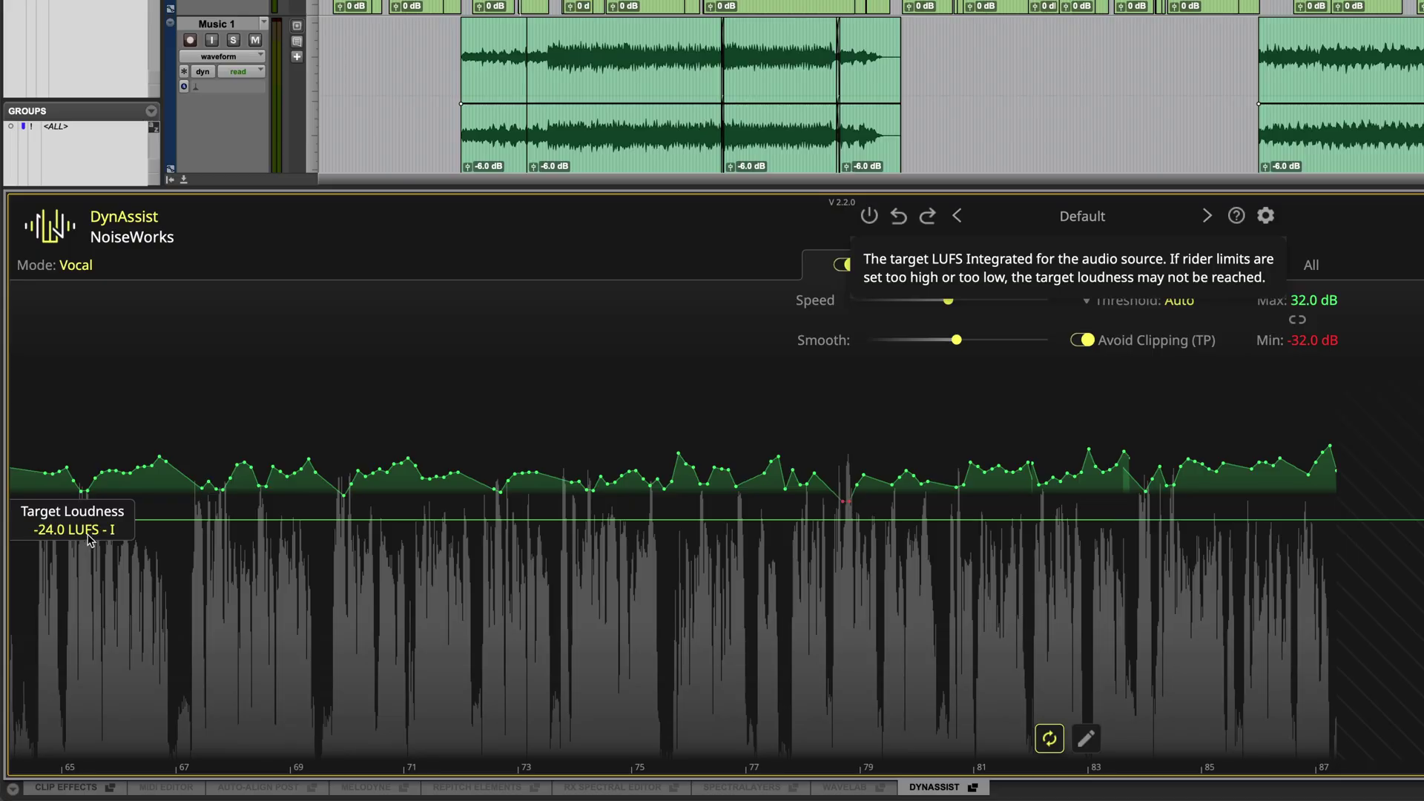
left_click_drag(88, 539, 88, 523)
left_click_drag(89, 520, 90, 517)
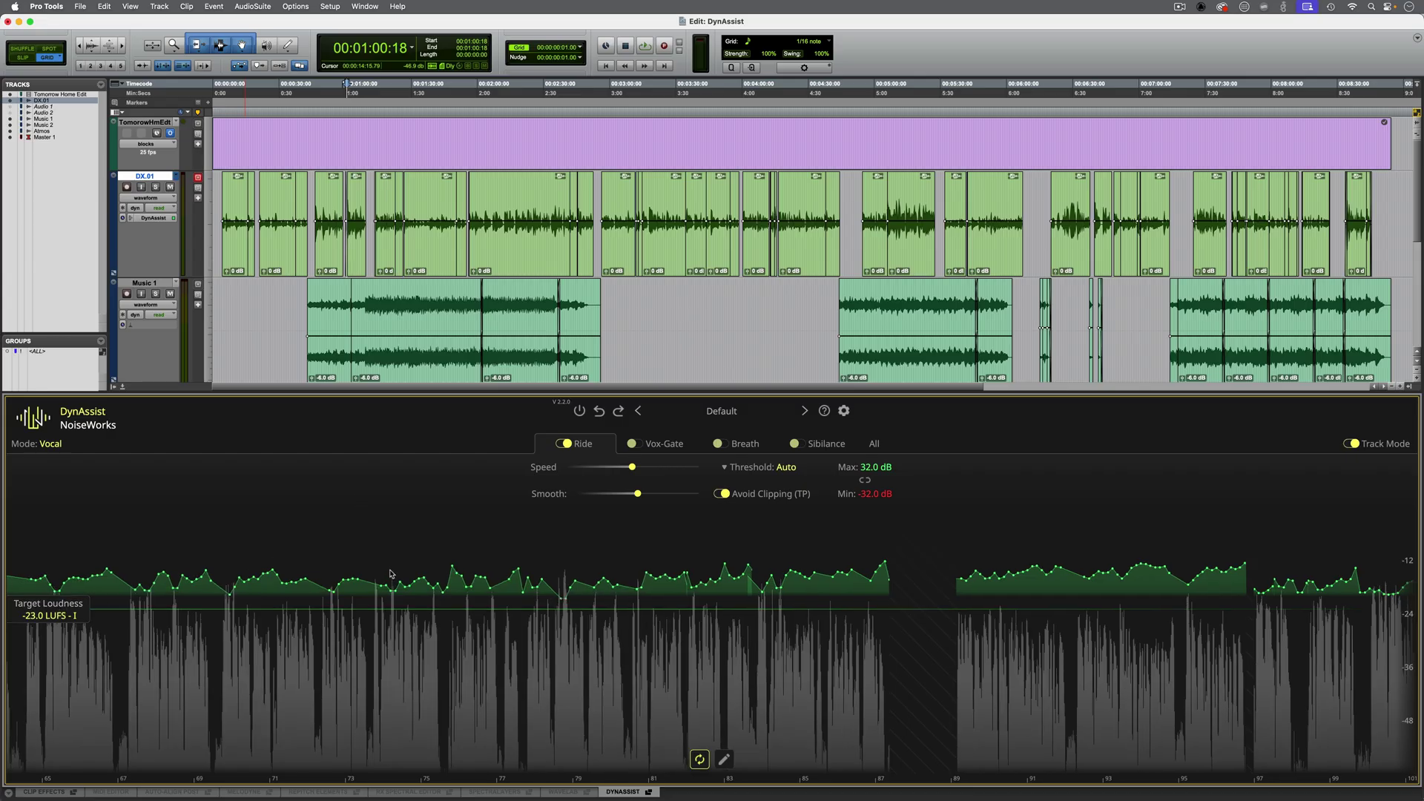
scroll(391, 574, "down", 6)
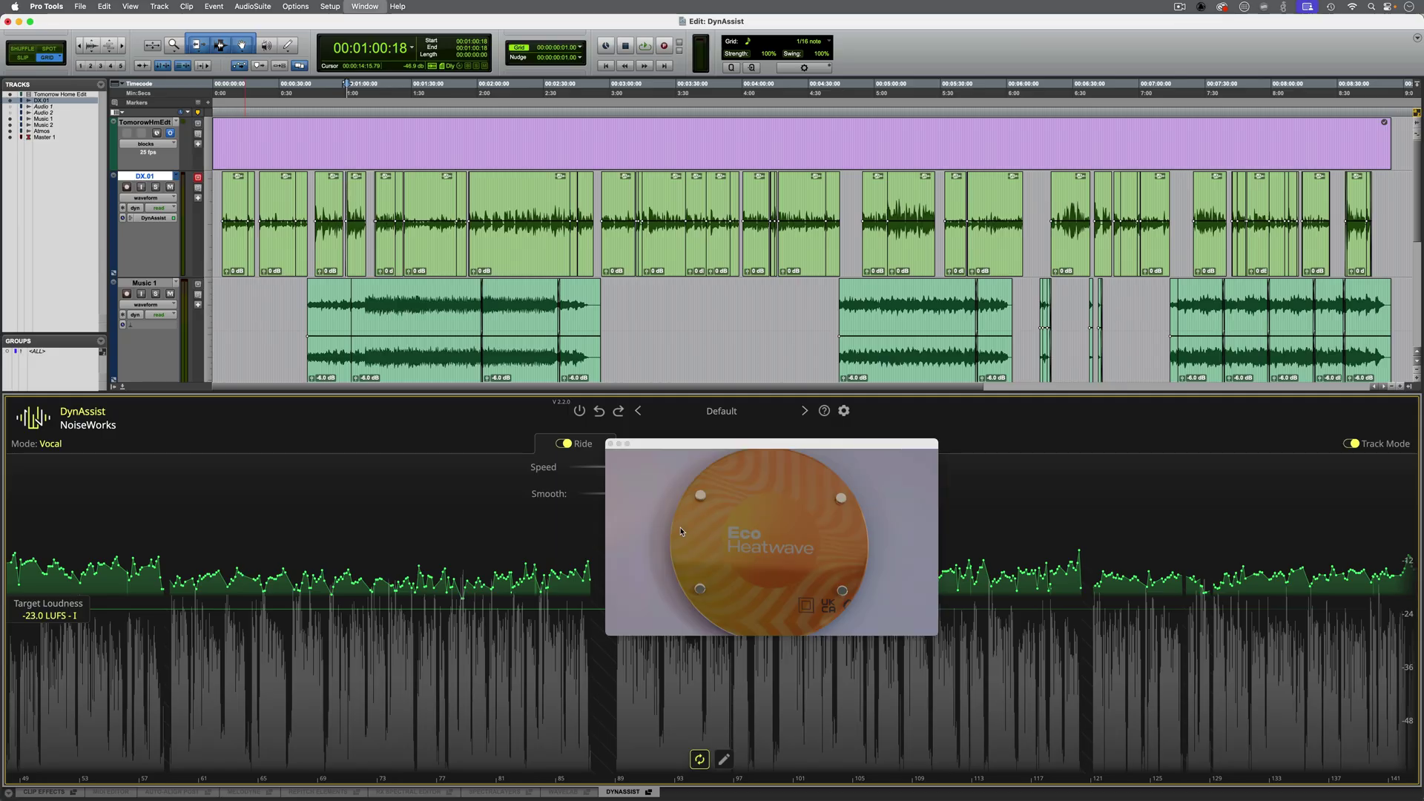
- Play the ridden dialogue with picture, stopping around 00:01:35:22, then zoom the DynAssist graph
key("space")
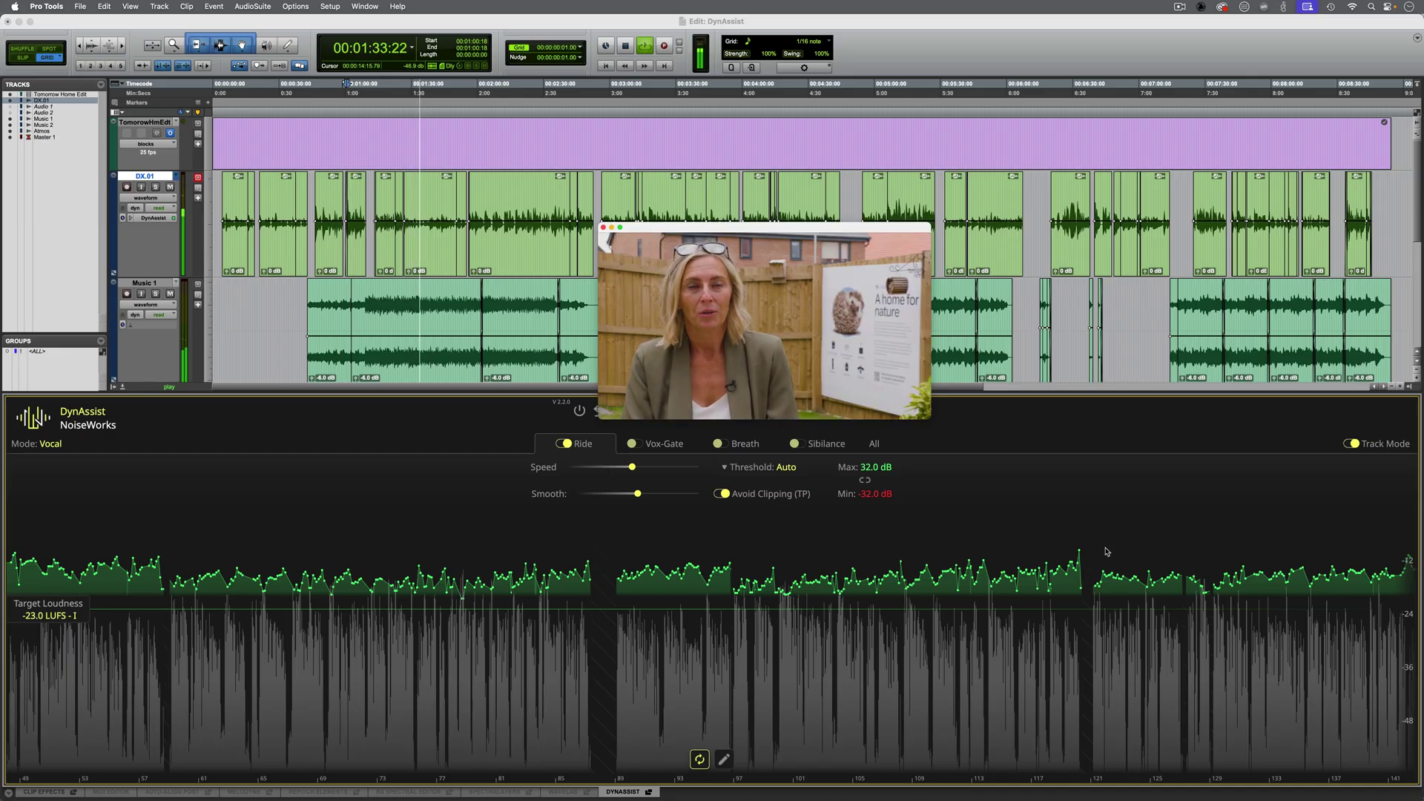
left_click(1414, 506)
key("space")
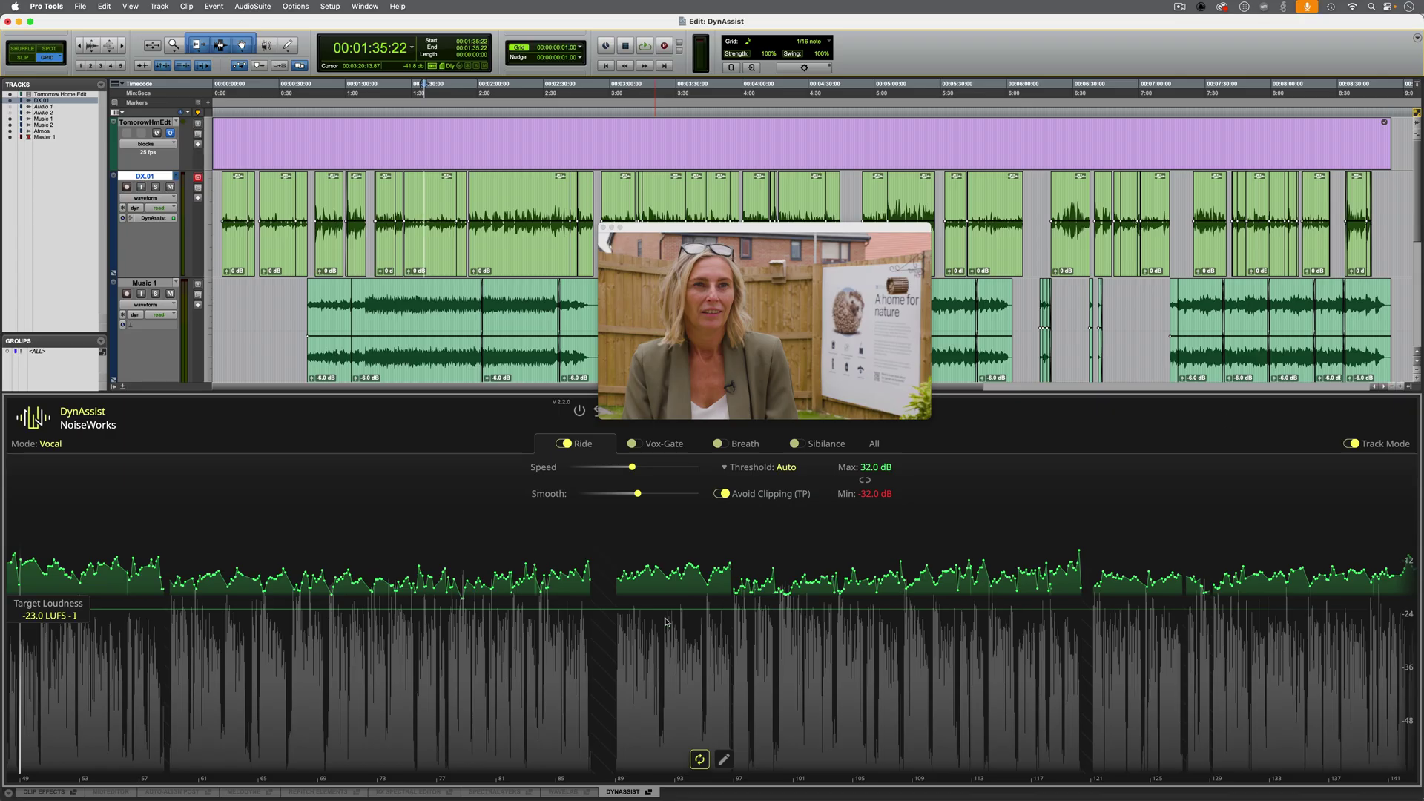
scroll(697, 612, "up", 5)
scroll(665, 622, "up", 3)
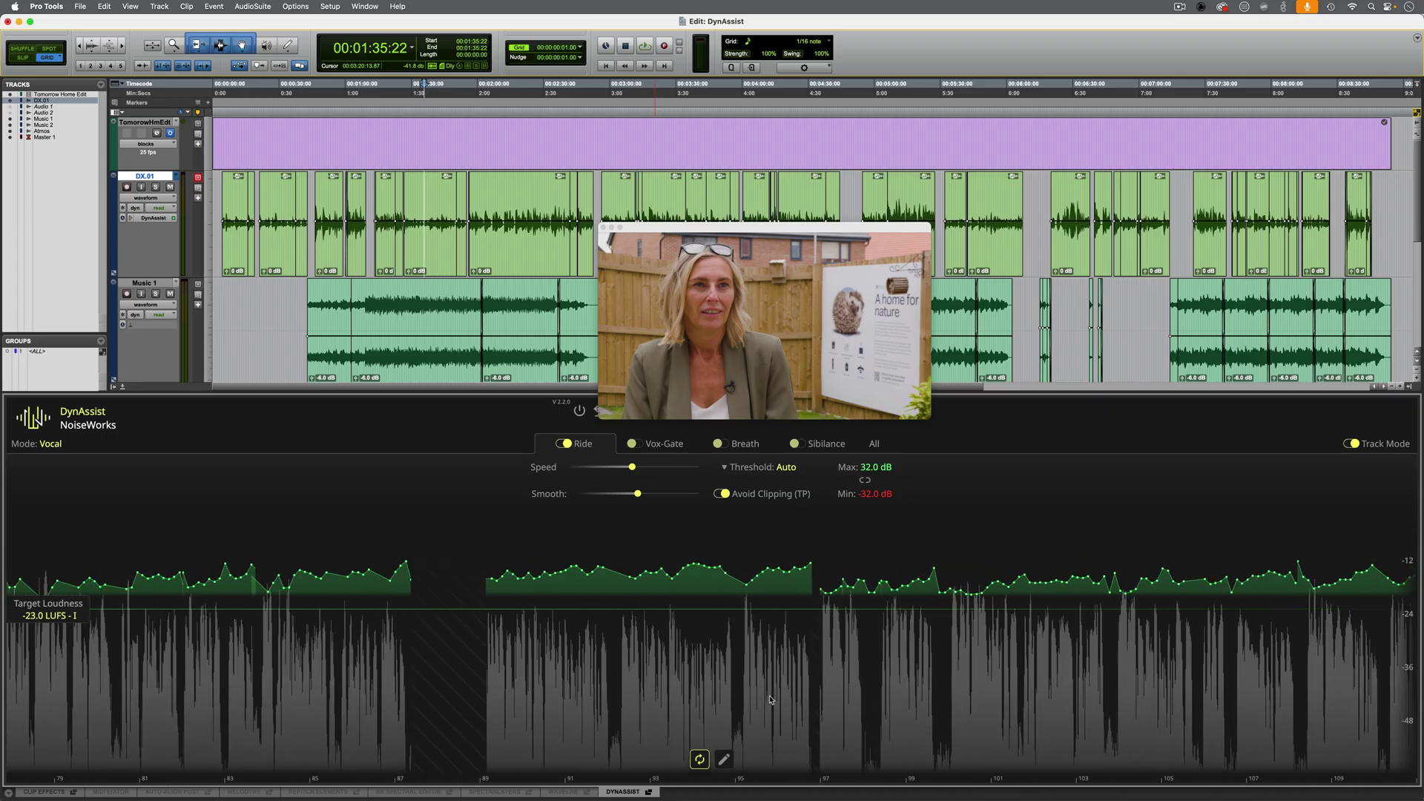
left_click(723, 762)
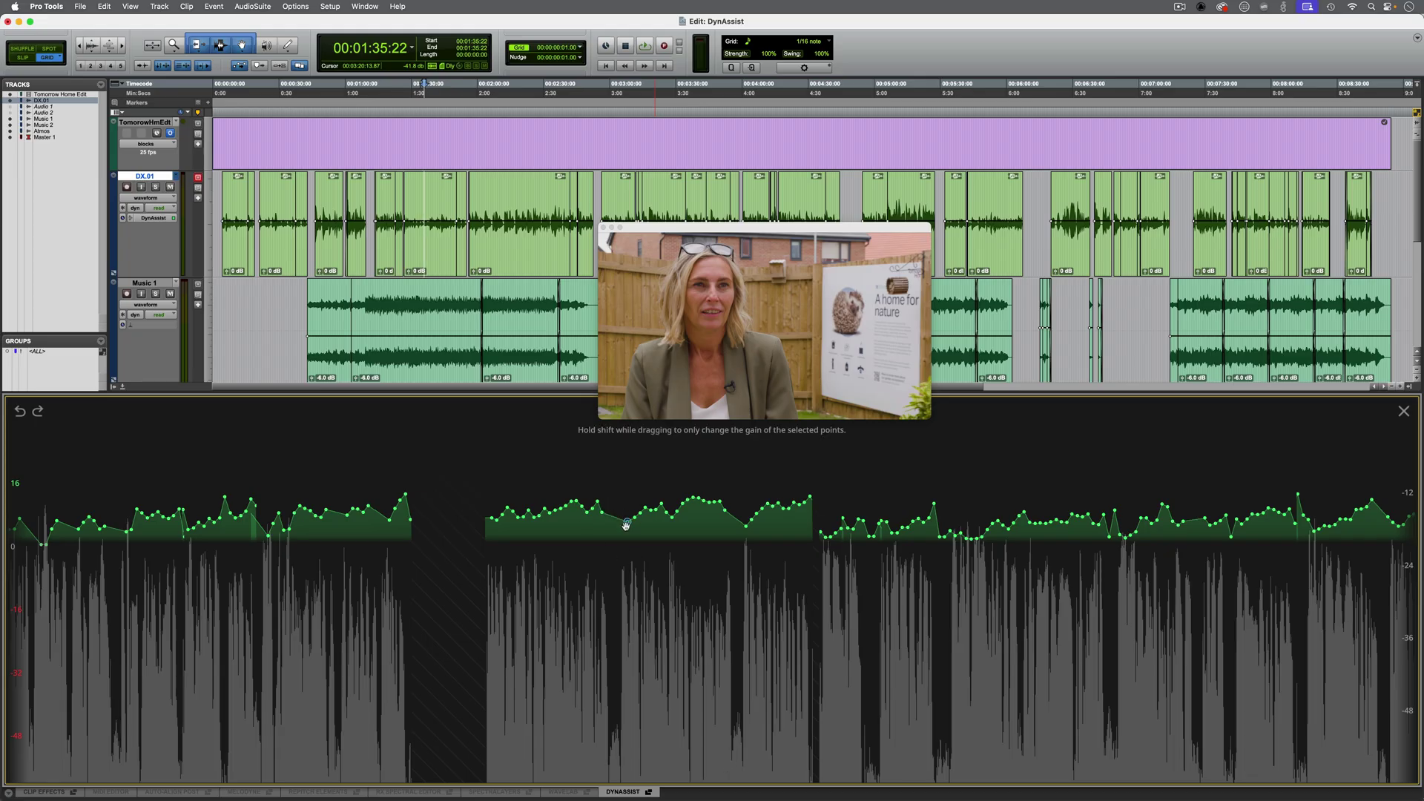
left_click(1403, 412)
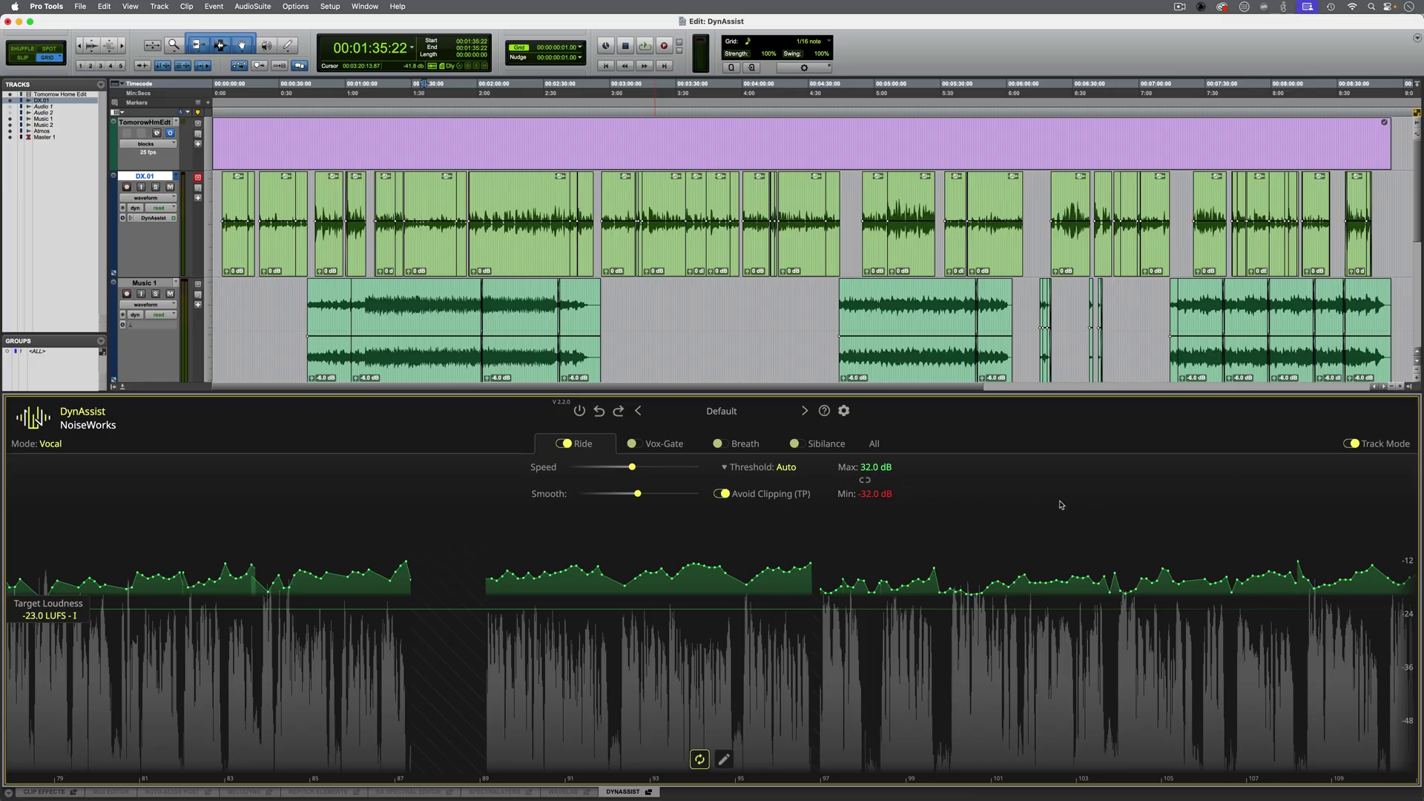
left_click(664, 443)
left_click(633, 444)
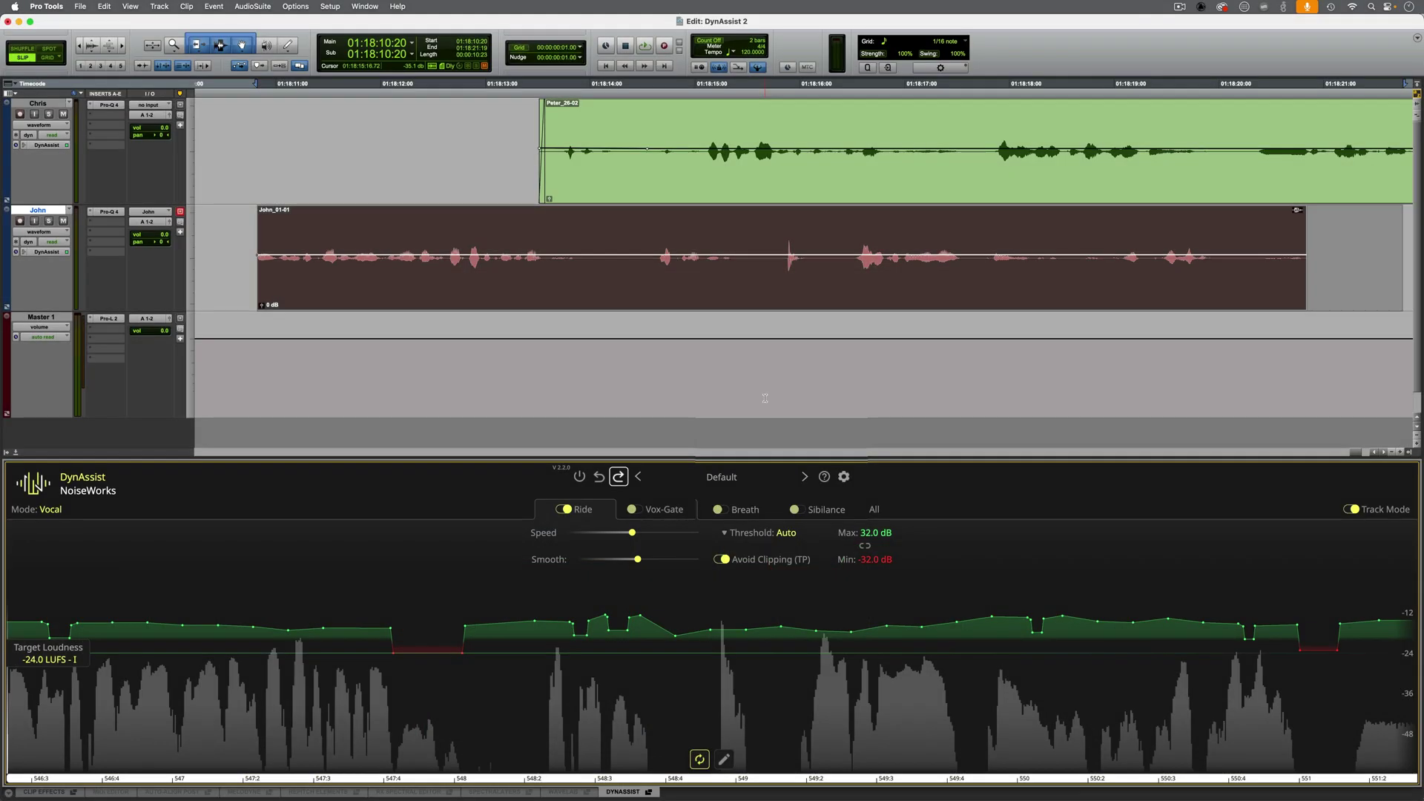
- Play the two-speaker dialogue in DynAssist 2 to about 01:18:19:21 and stop
key("space")
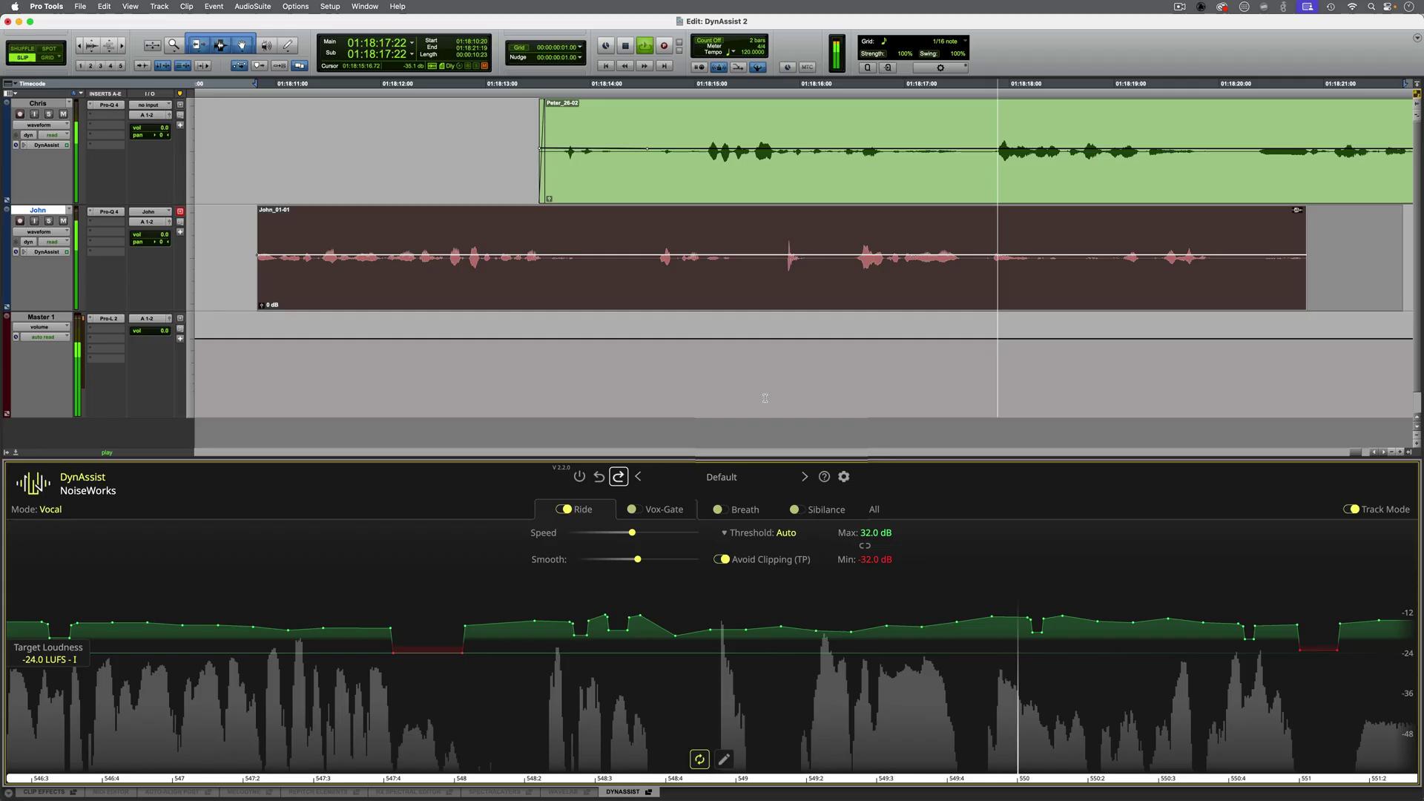
key("space")
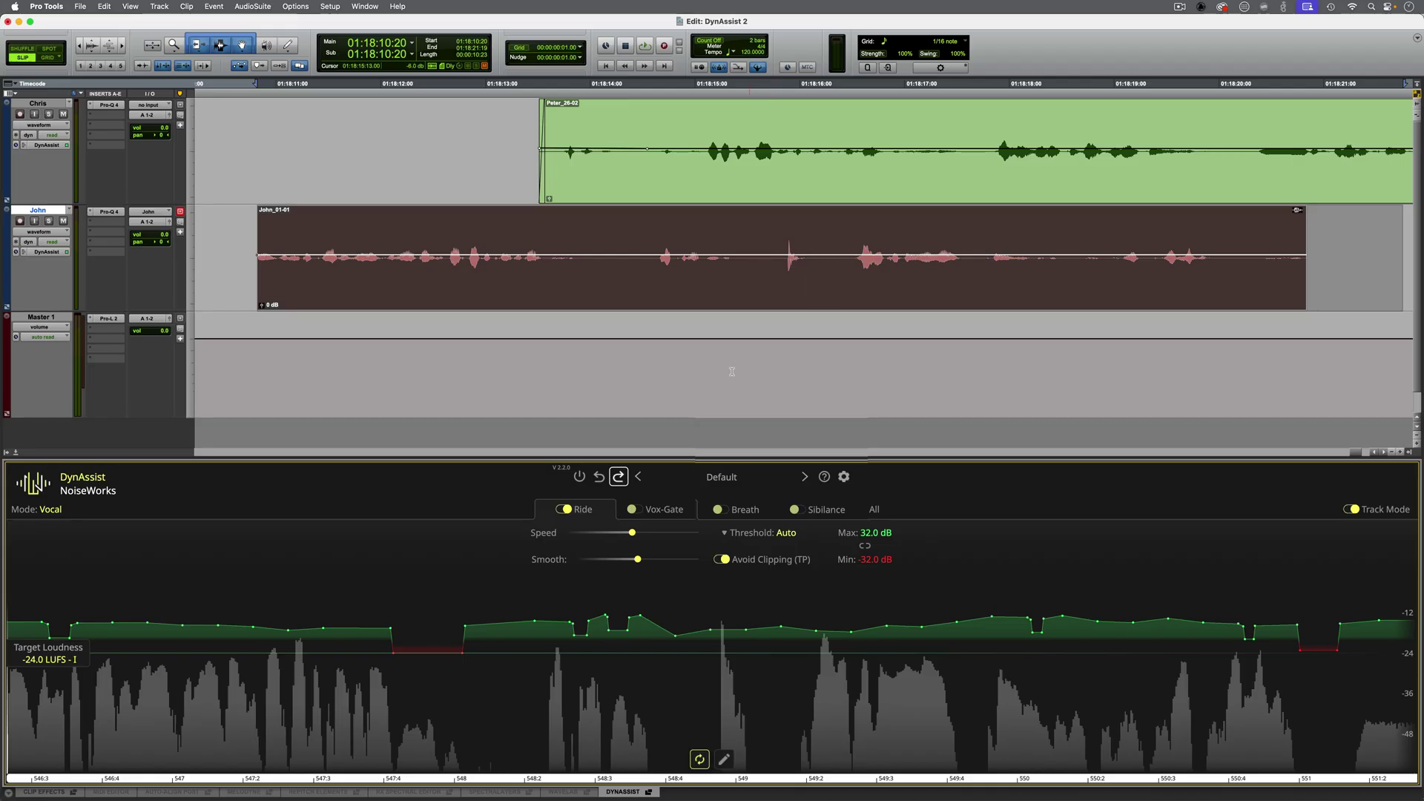
- Enable DynAssist's Vox-Gate and audition the gated dialogue
left_click(639, 510)
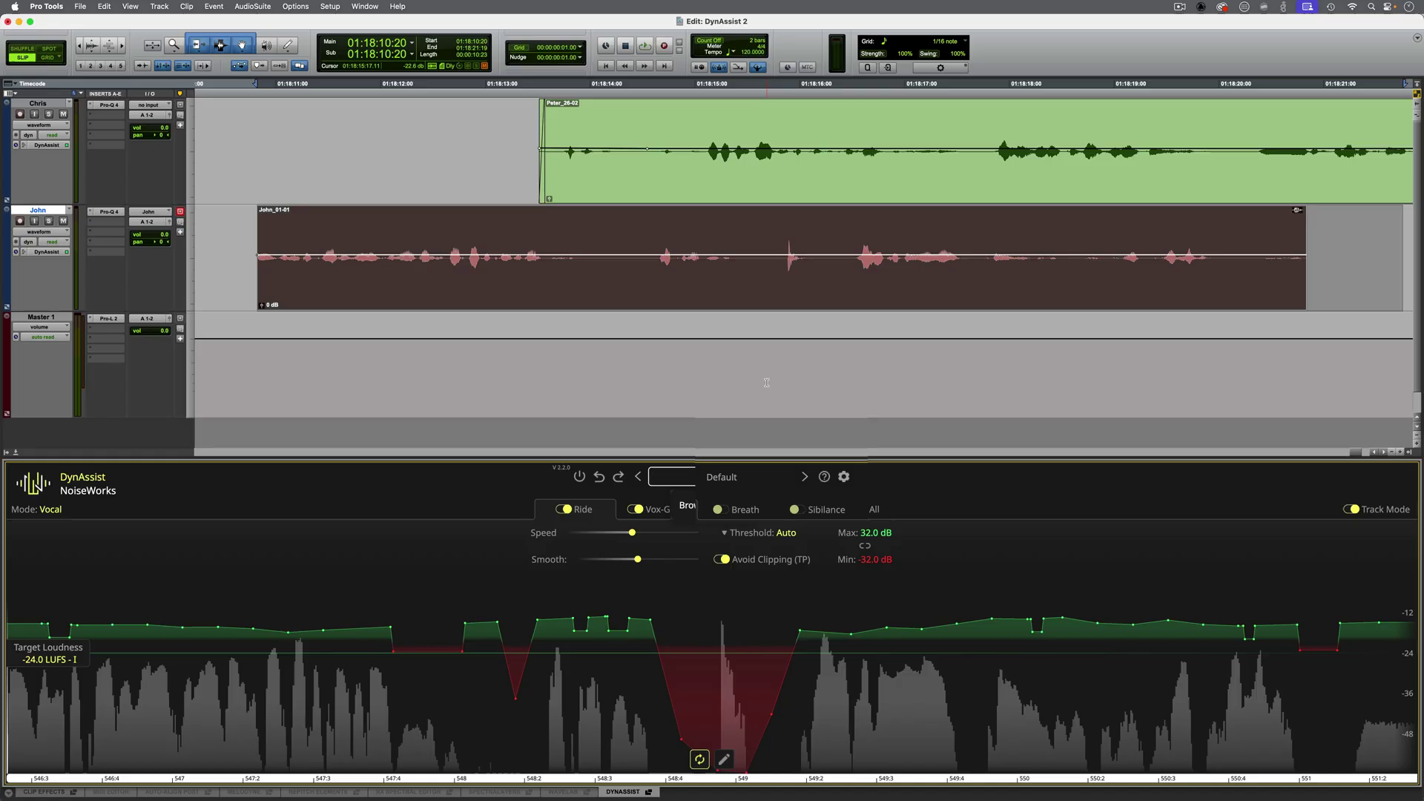
key("space")
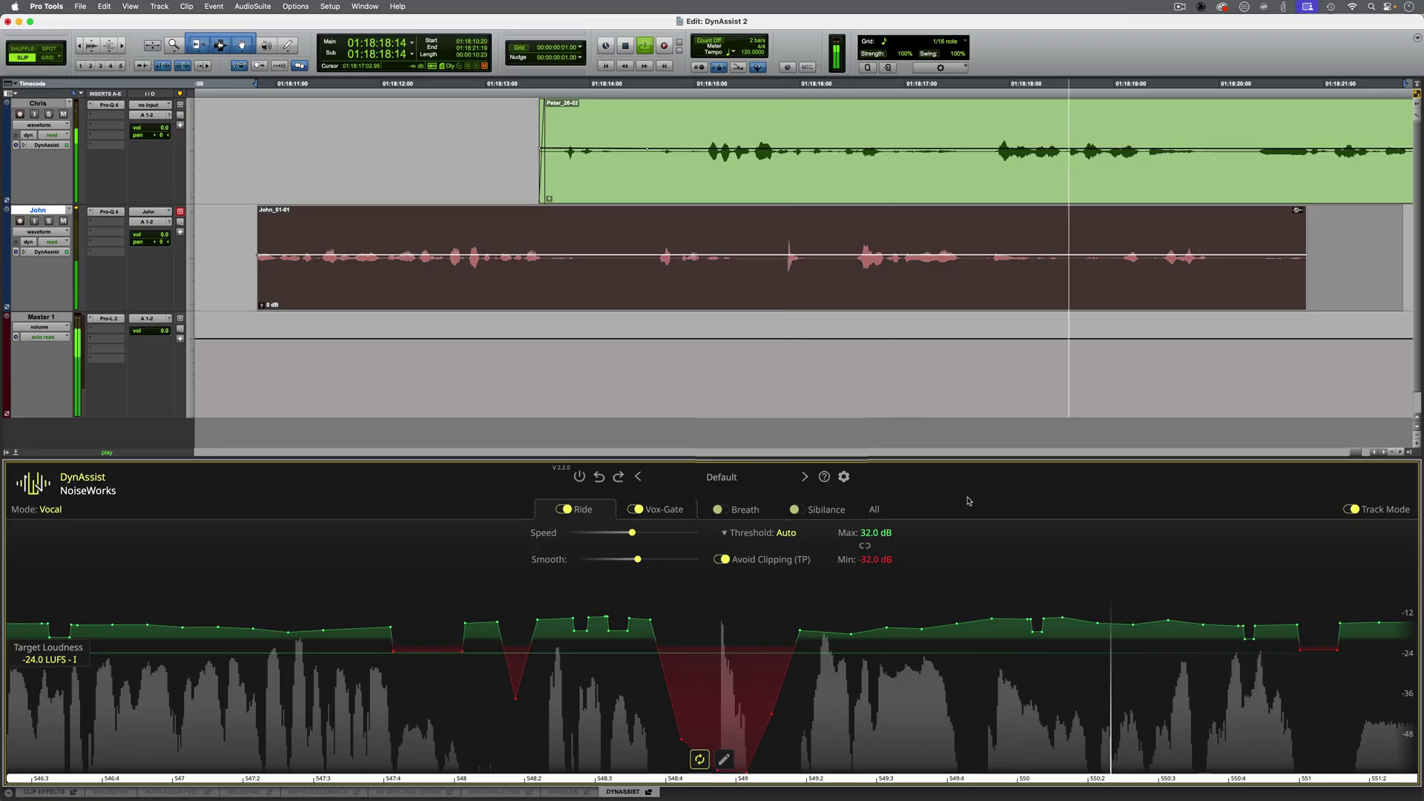
key("space")
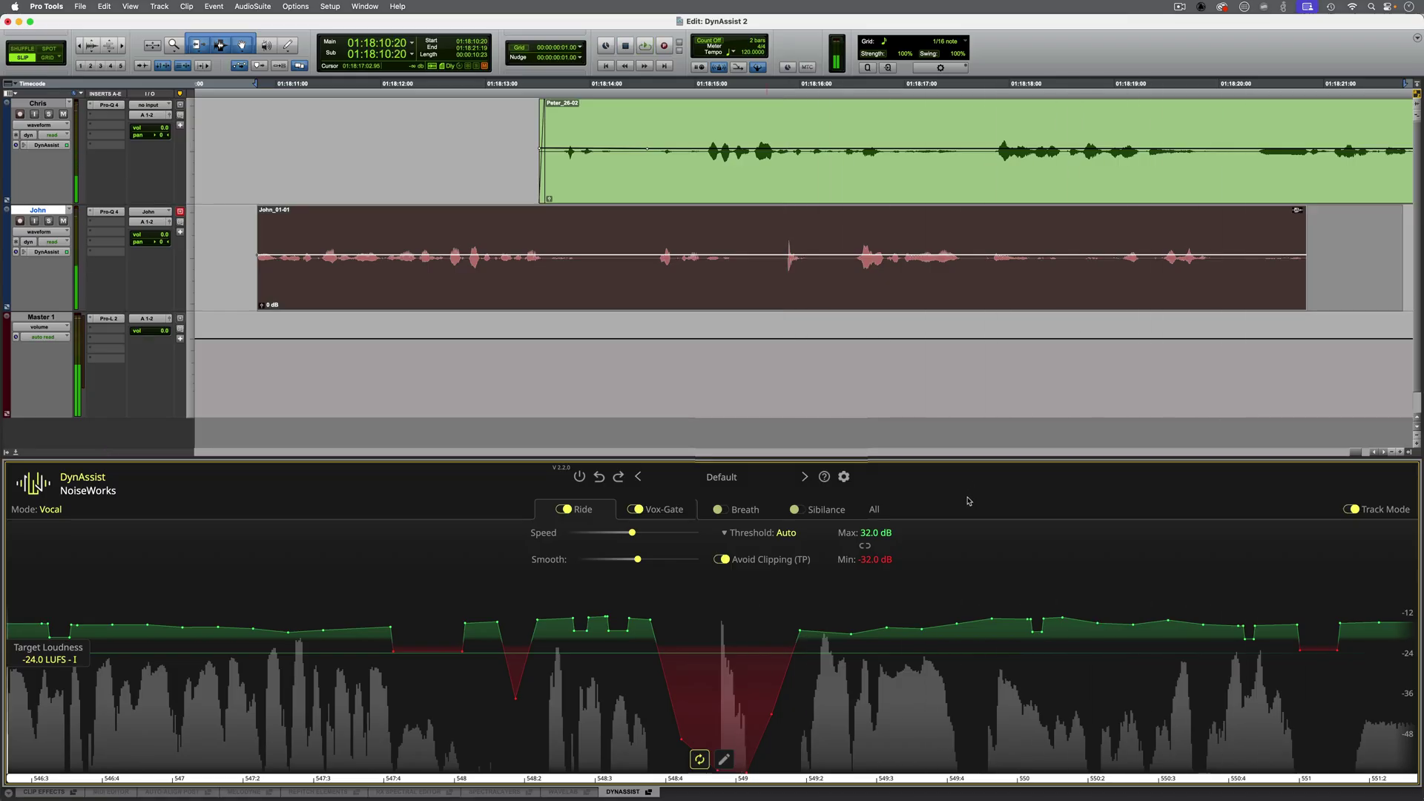
- Set Vox-Gate reduction to -59 dB with 290 mS close and 650 mS open speeds
left_click(656, 509)
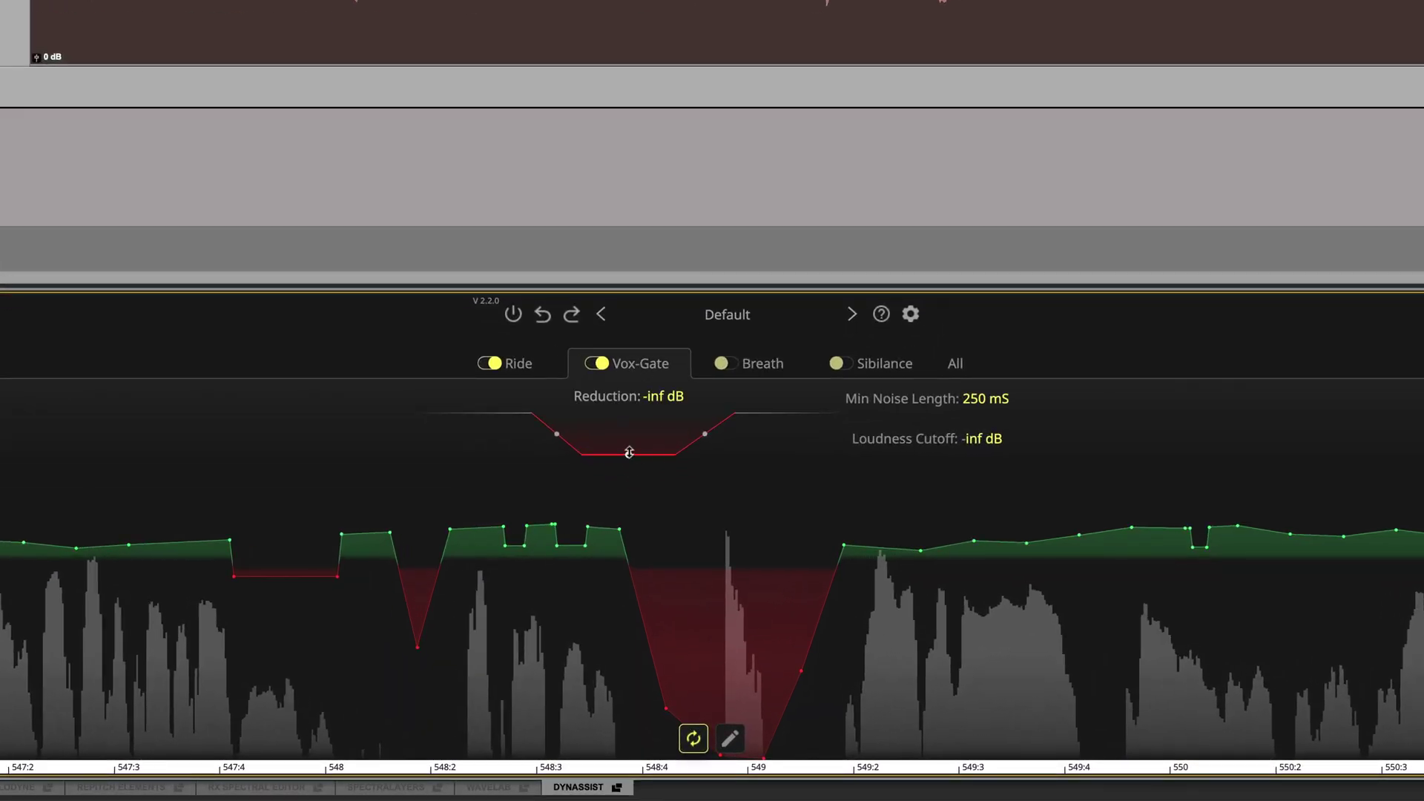
left_click_drag(630, 456, 557, 434)
left_click_drag(705, 434, 718, 434)
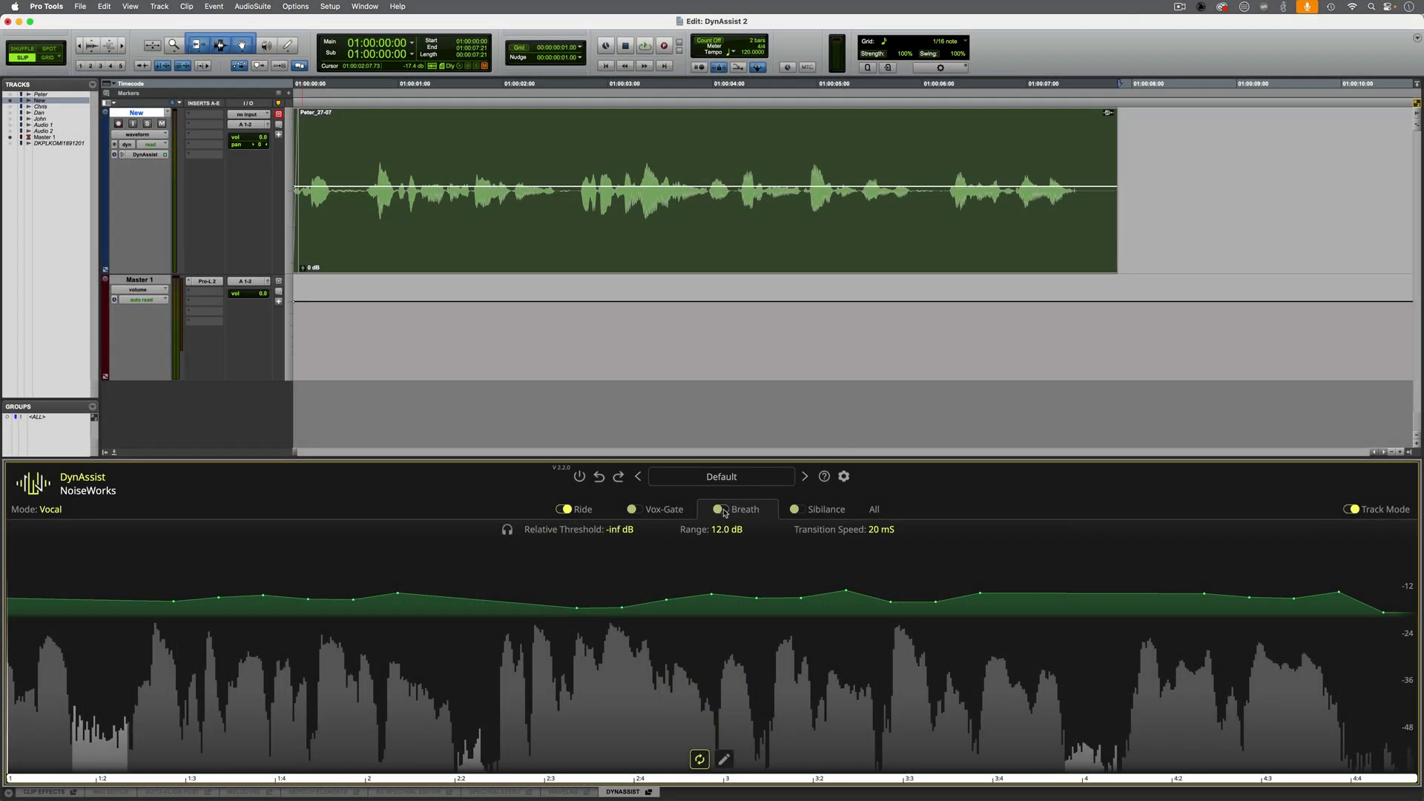
- Enable Breath reduction at 10.5 dB range and 46 mS transition speed, adjusting the relative threshold
left_click(723, 512)
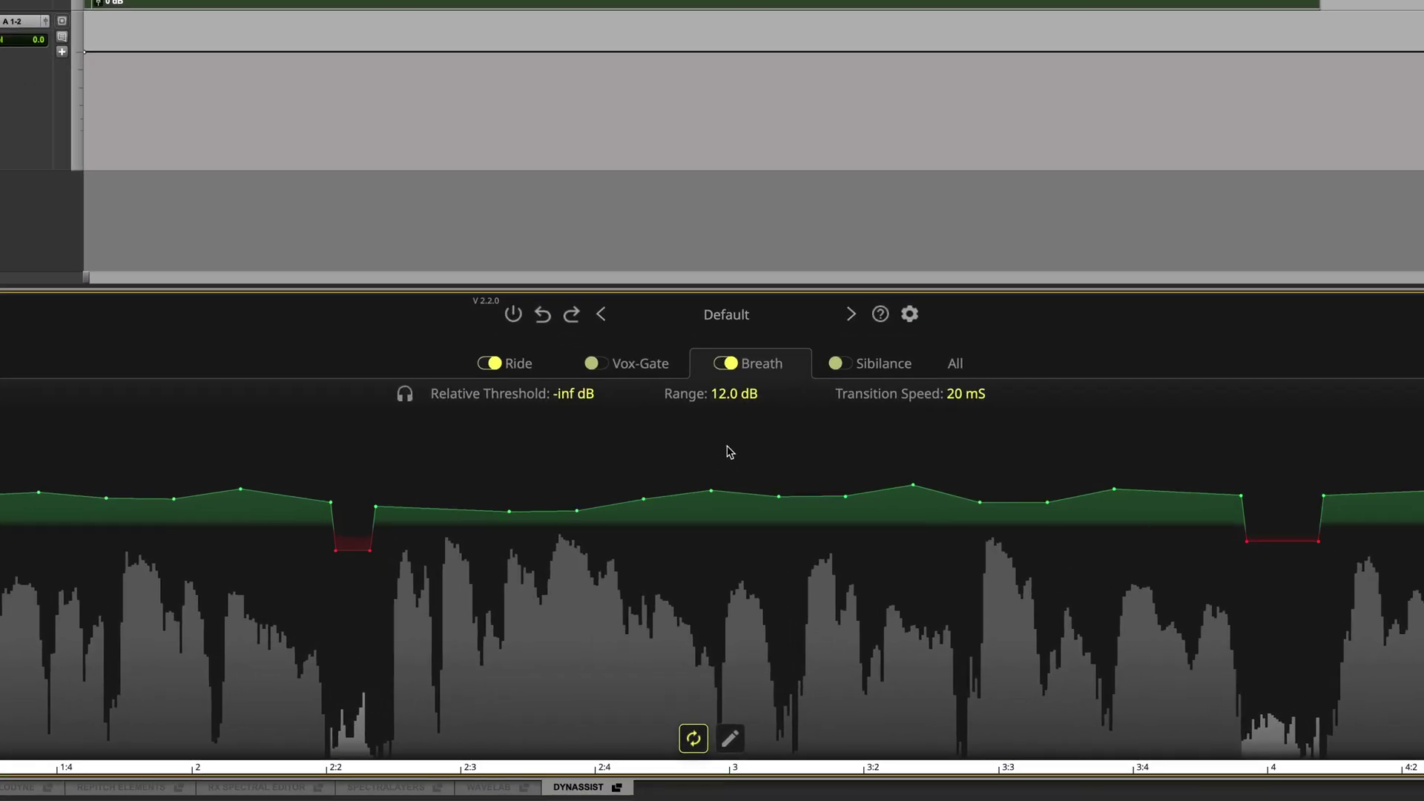
left_click_drag(750, 401, 829, 405)
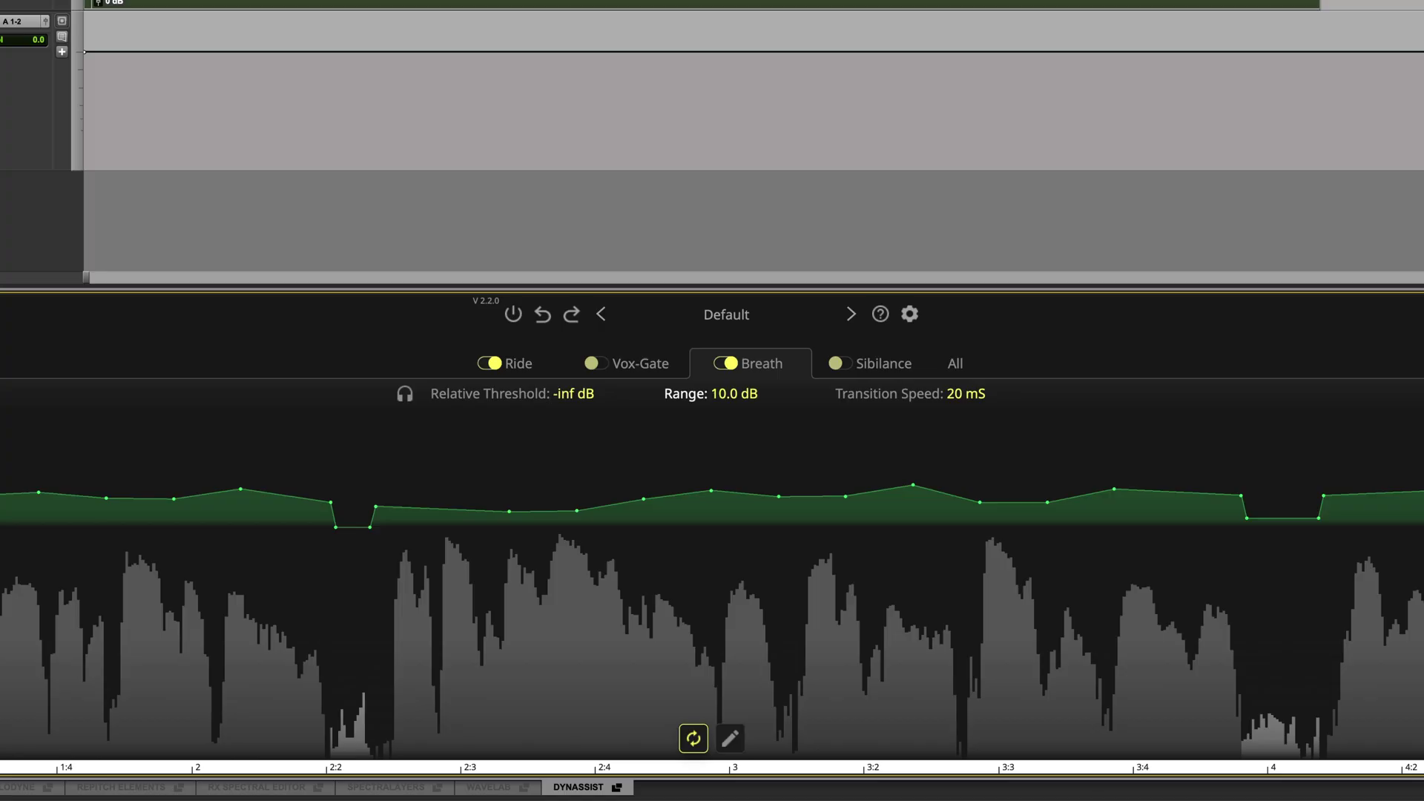
left_click_drag(958, 403, 966, 391)
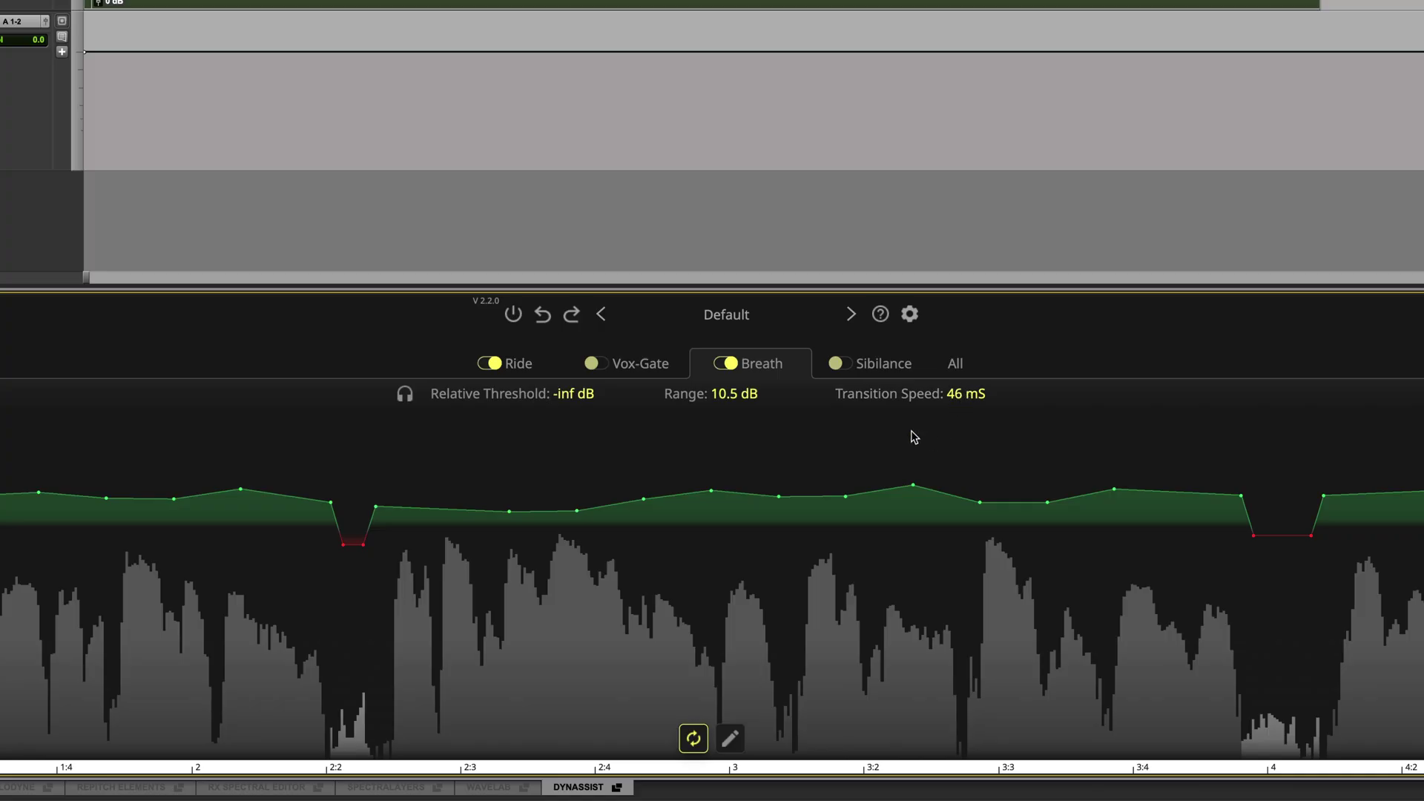
mouse_move(589, 405)
left_mouse_down()
mouse_move(590, 383)
mouse_move(590, 415)
left_mouse_up()
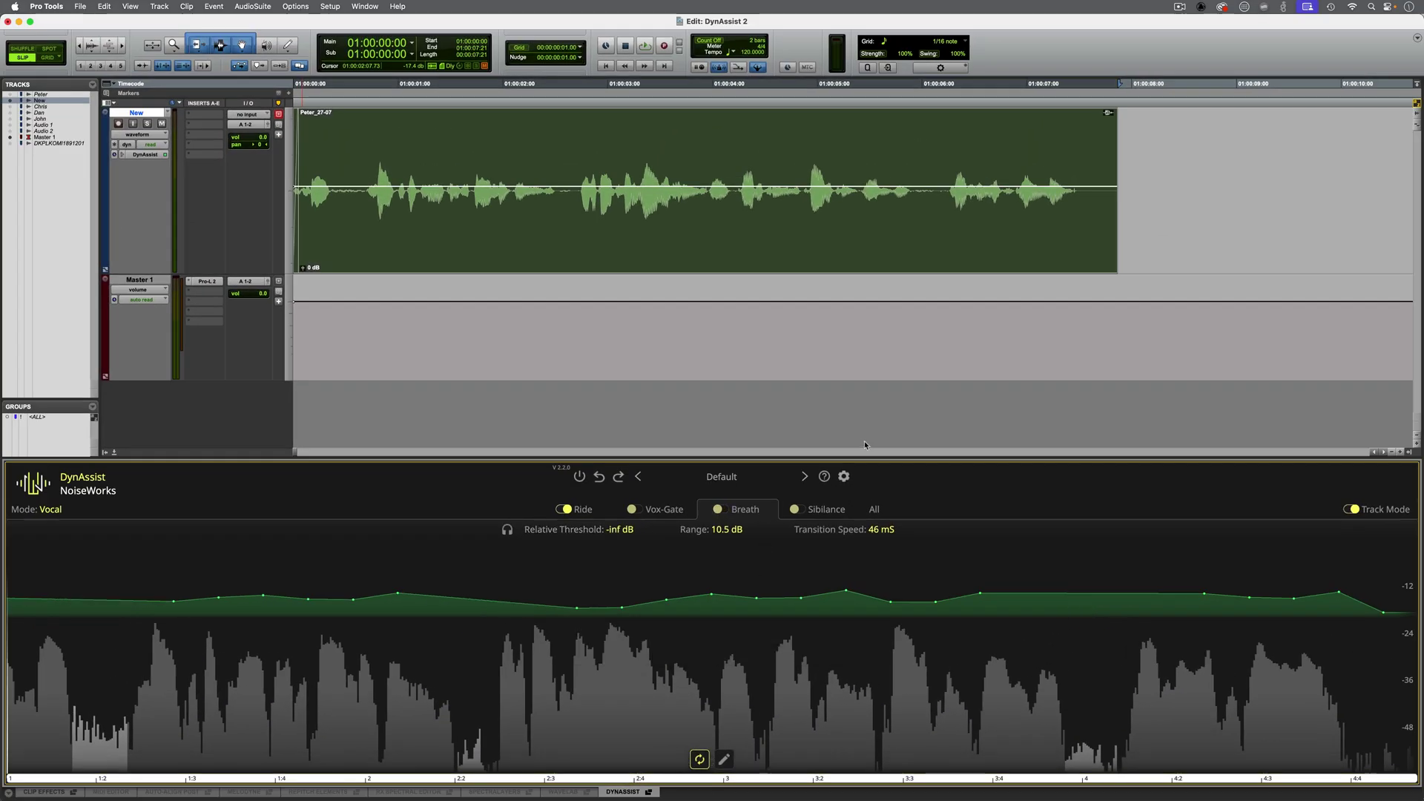
- Enable Breath reduction at 11.5 dB range, audition it, then switch on Sibilance reduction
key("space")
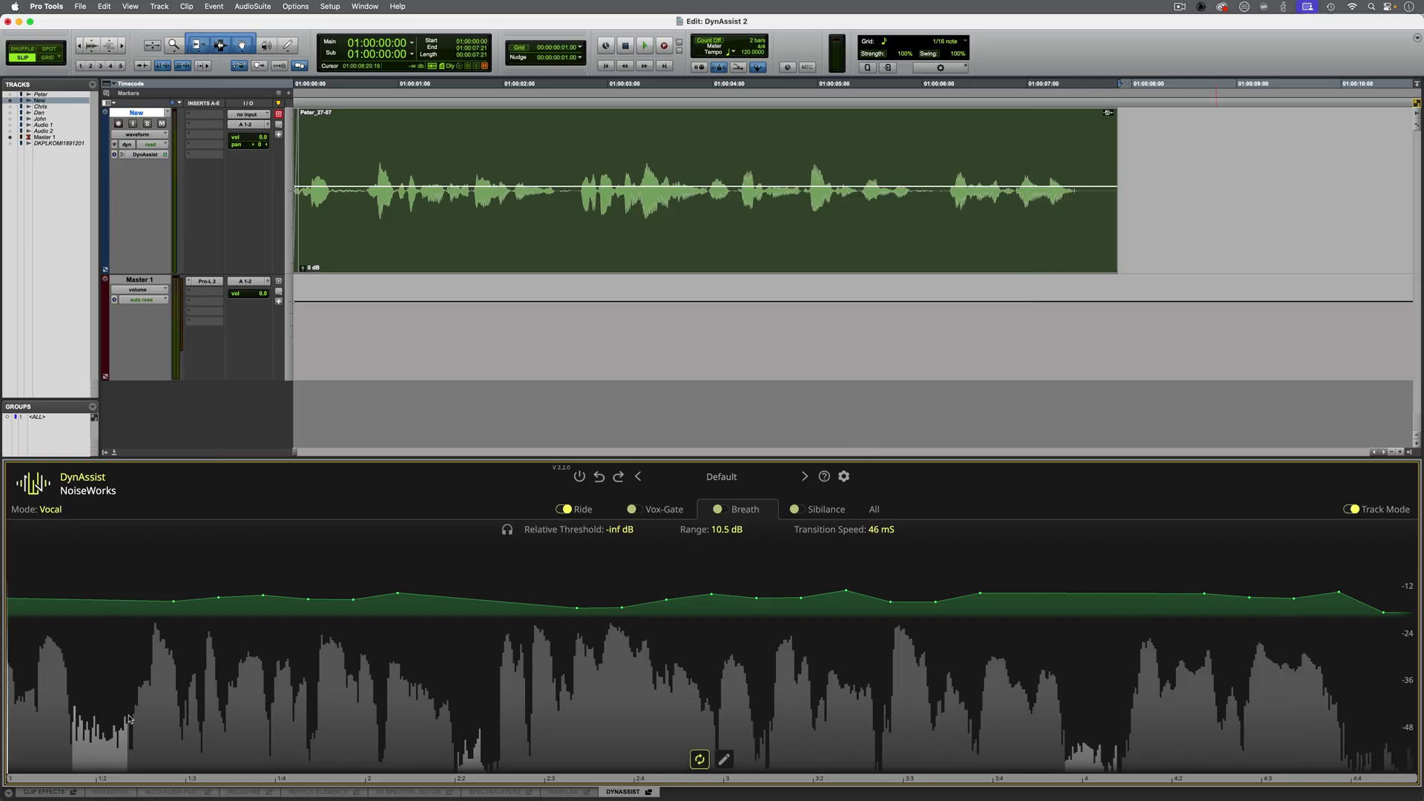
left_click(720, 510)
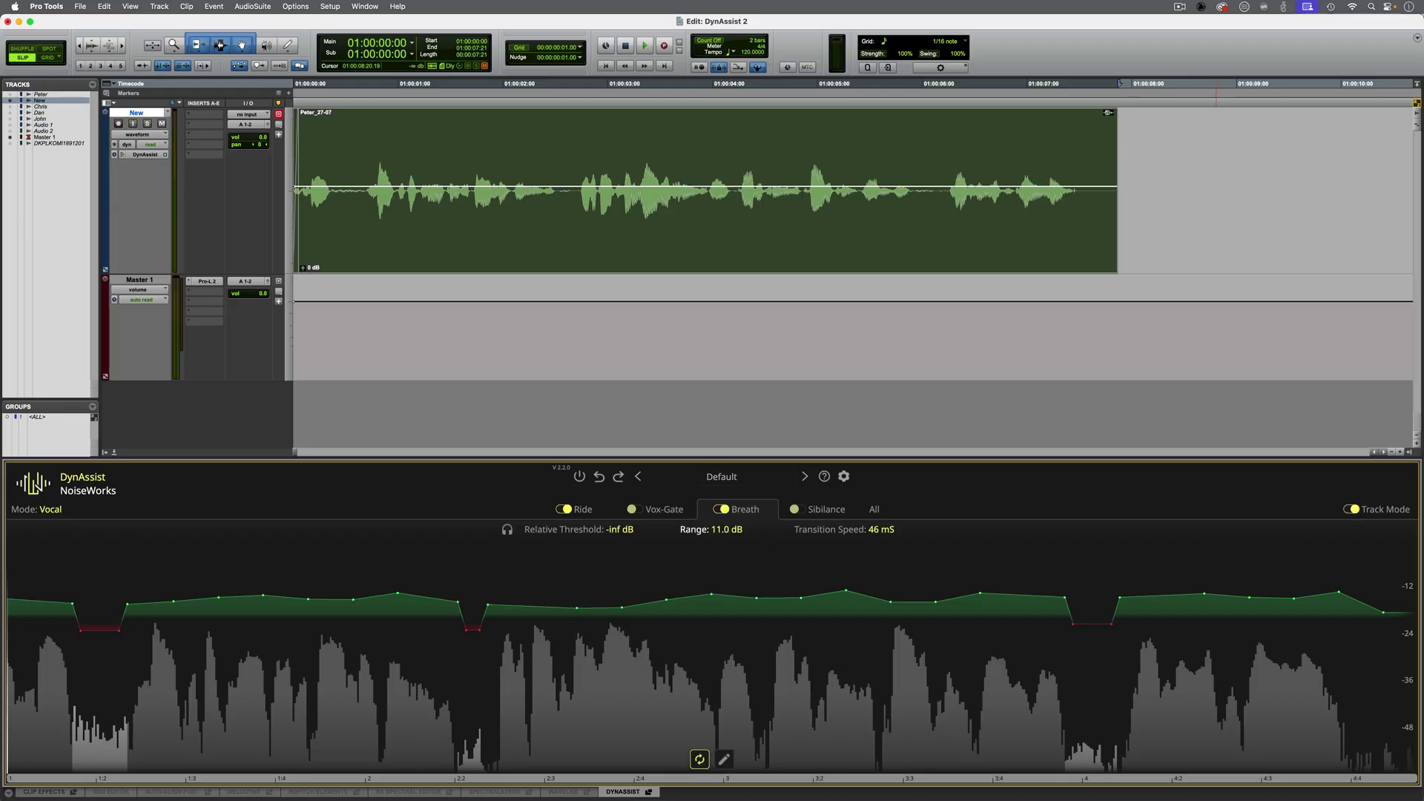
left_click_drag(431, 627, 431, 631)
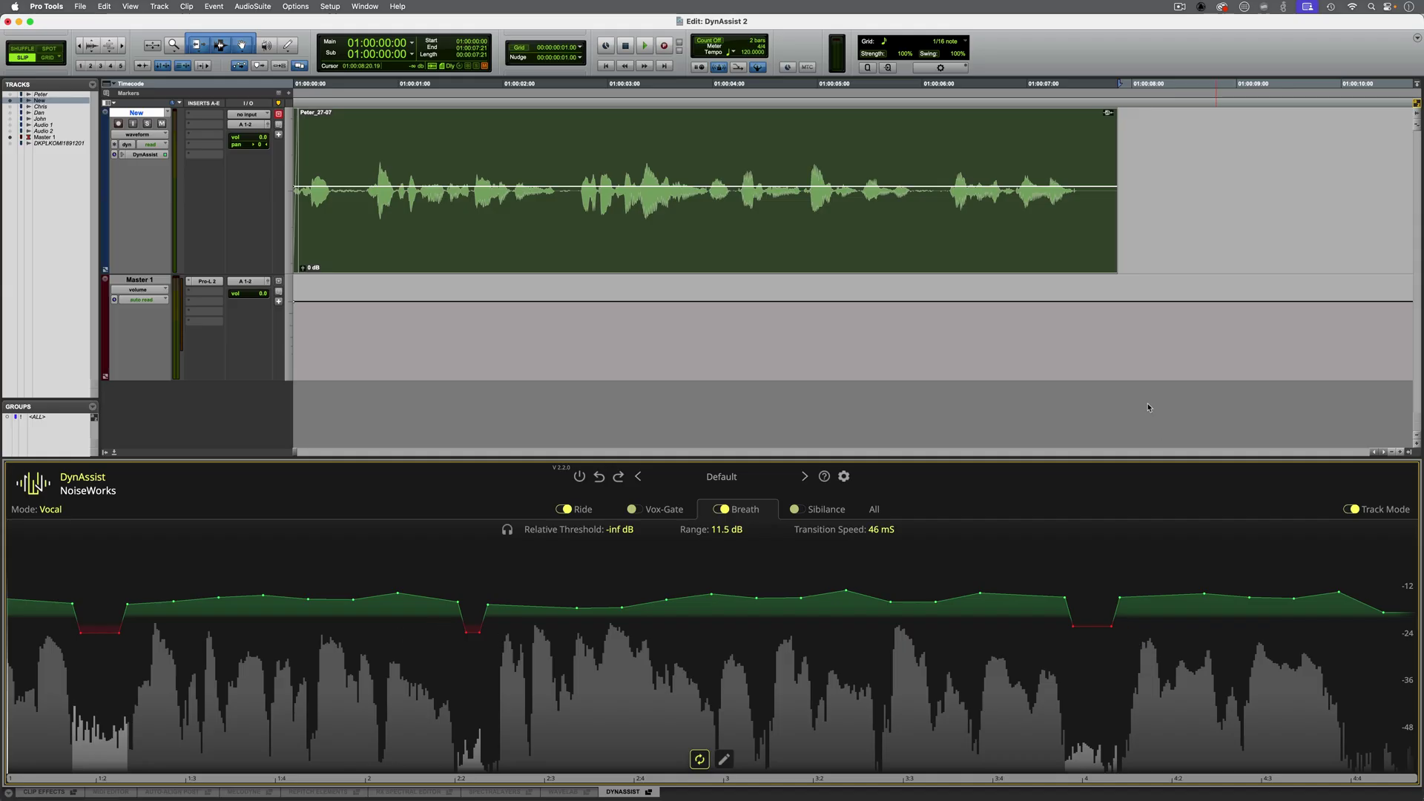
key("space")
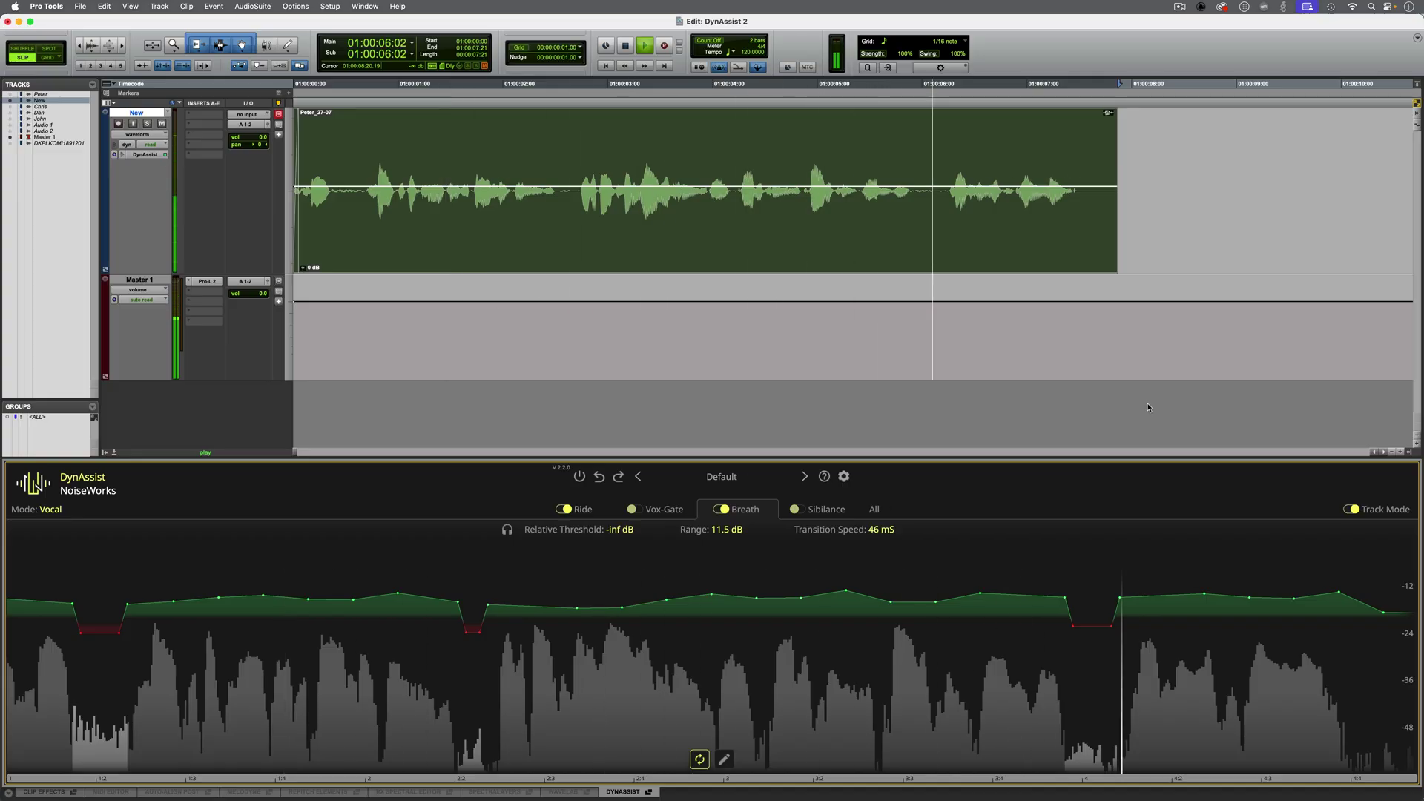
left_click(798, 509)
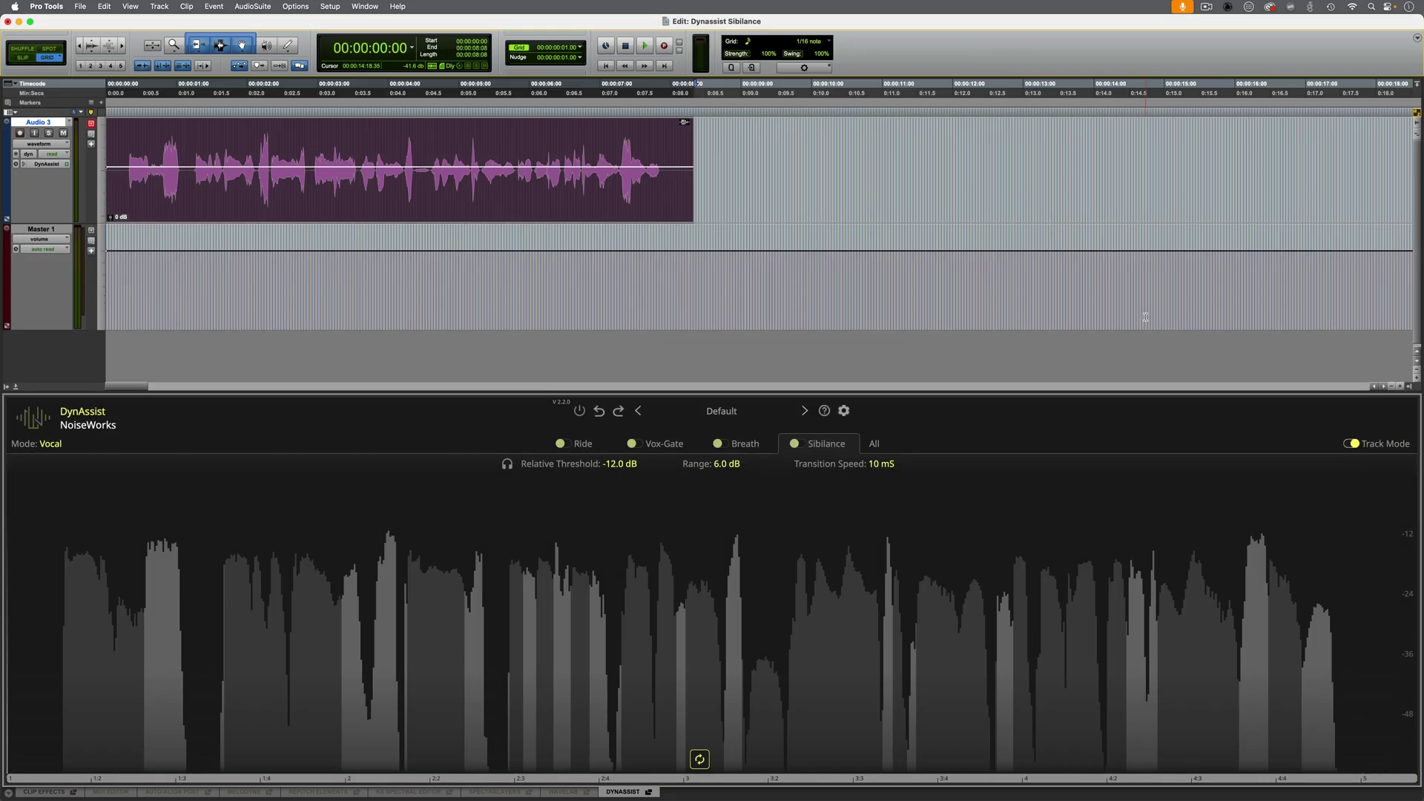
key("space")
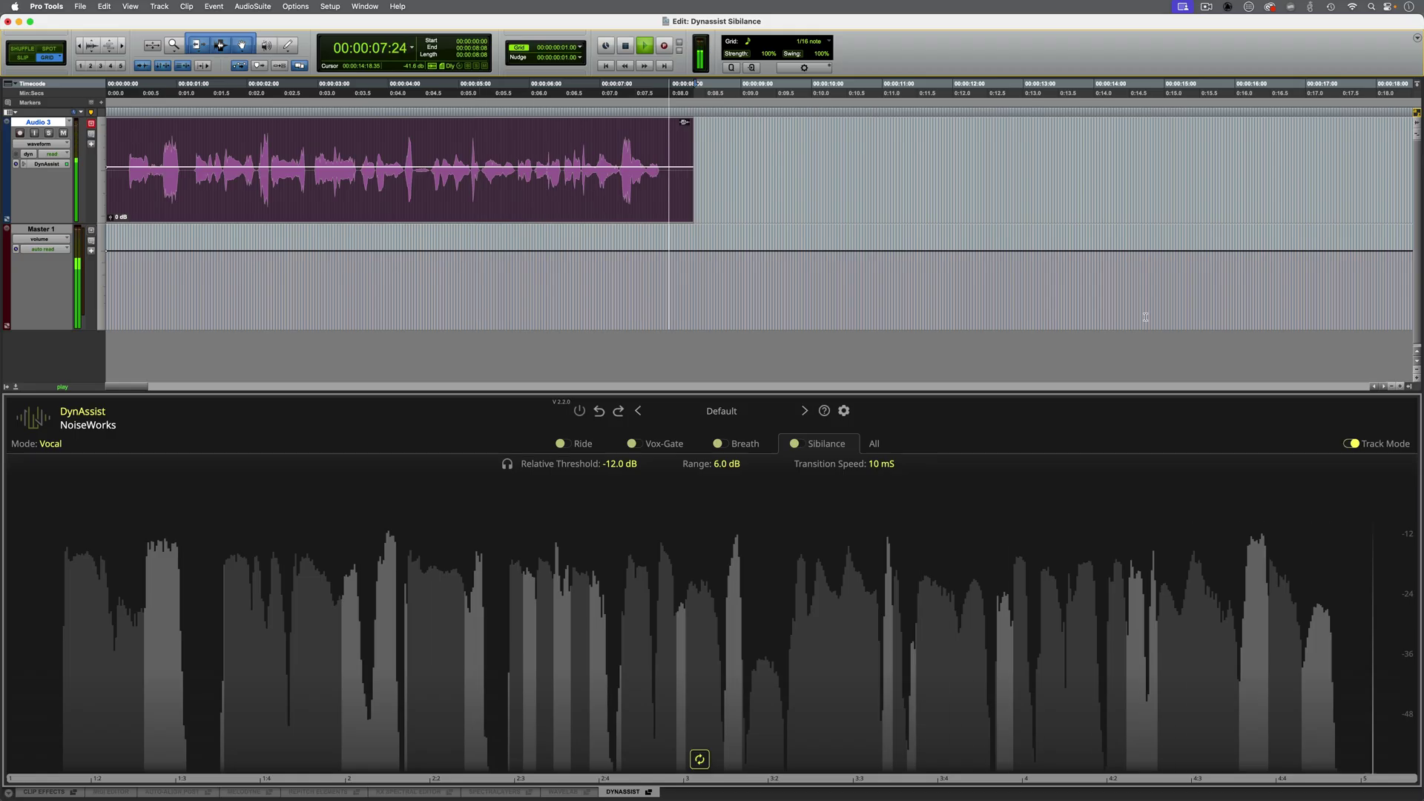
- Enable Sibilance reduction on the vocal, lower its Range to 7.5 dB, and audition each change
left_click(798, 445)
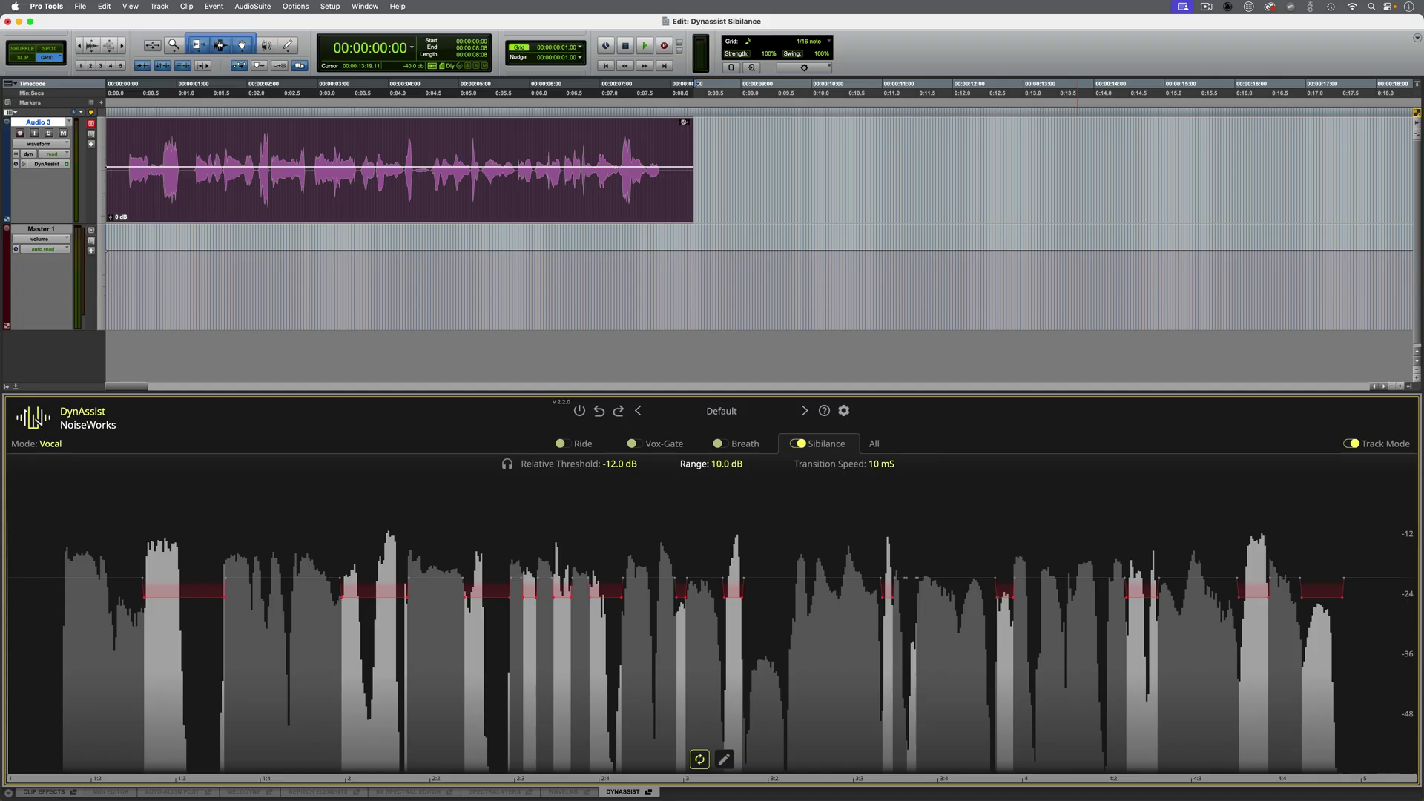
key("space")
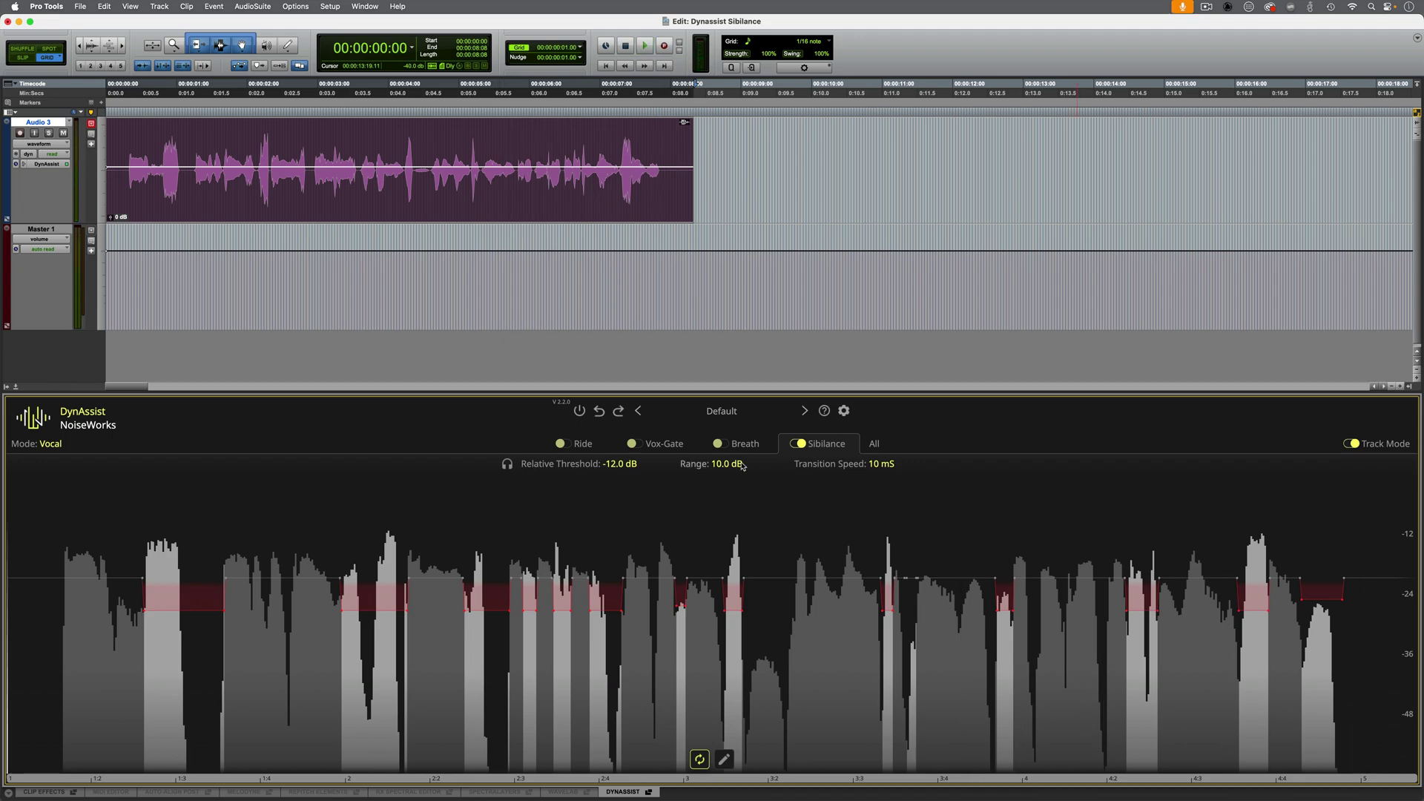
scroll(735, 464, "down", 2)
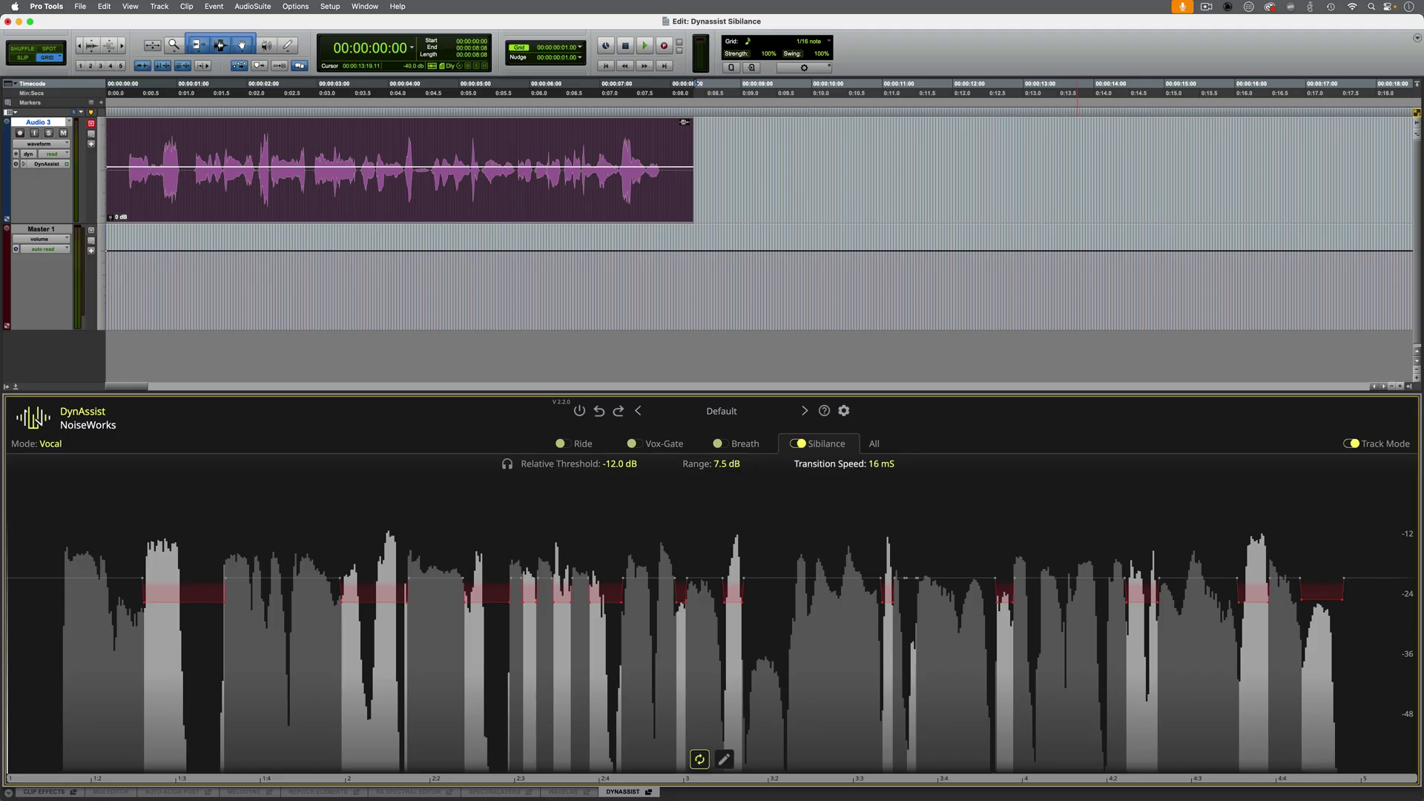
key("space")
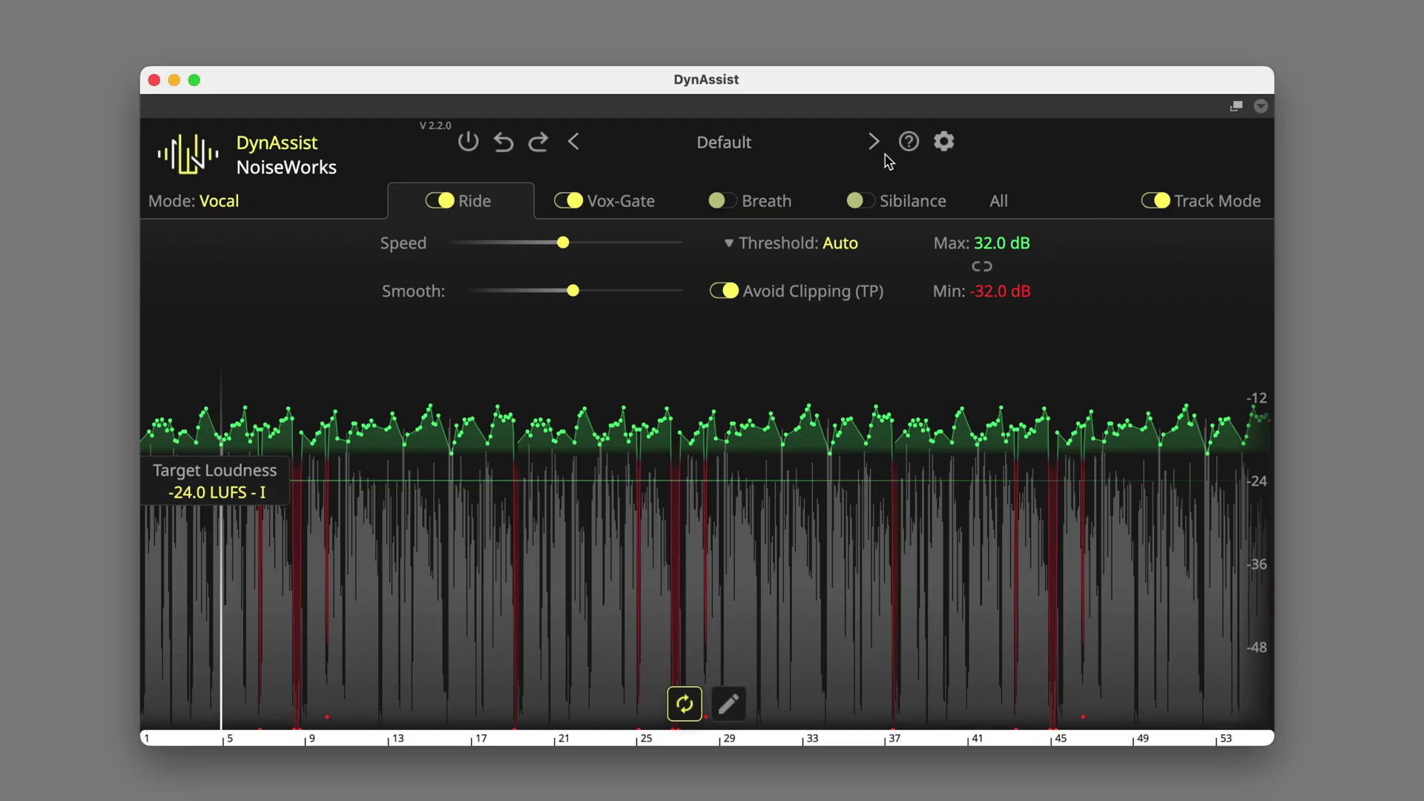
- Show DynAssist's Vox-Gate settings: 250 mS minimum noise length, -inf dB loudness cutoff
left_click(669, 213)
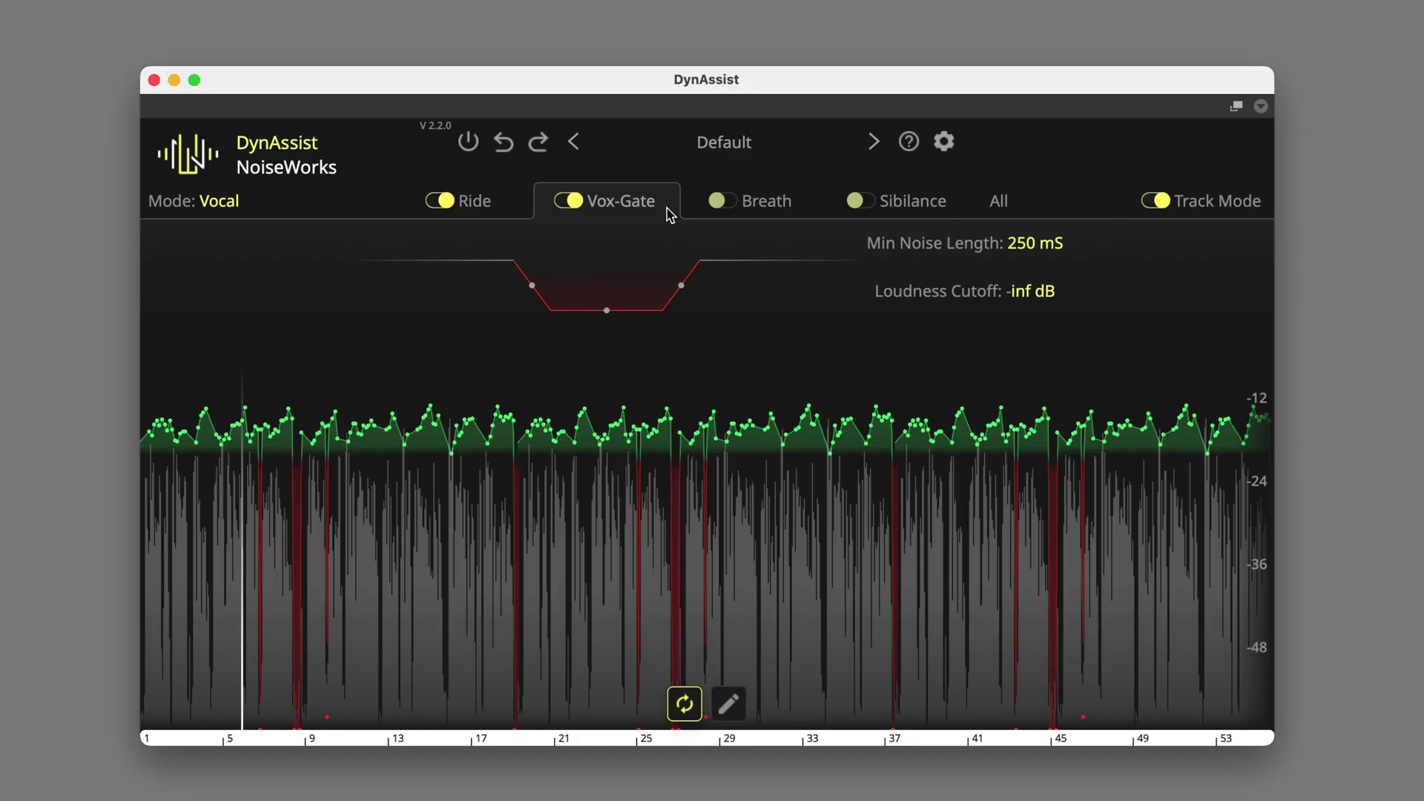